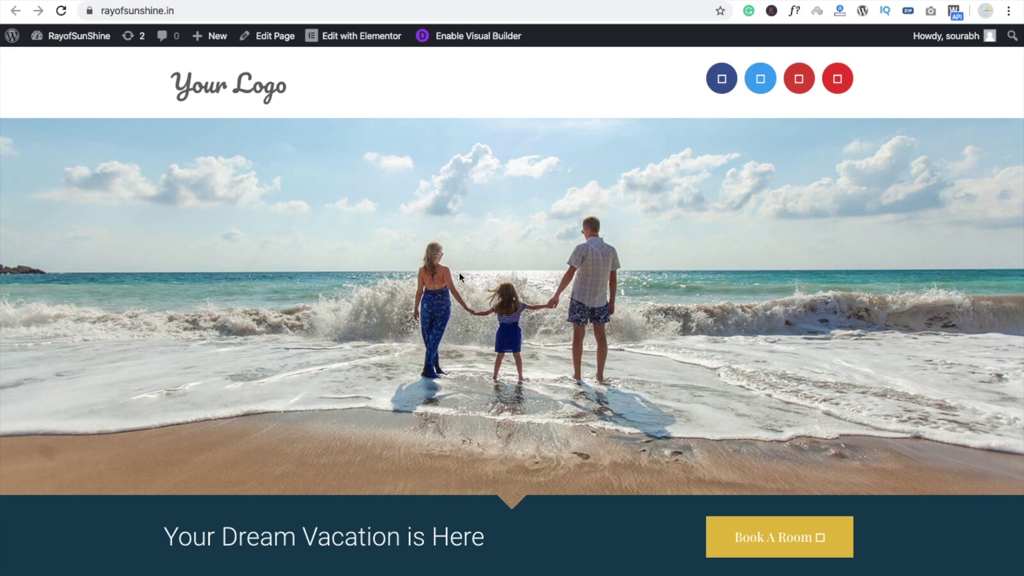
Step: Scroll and reload the live hotel page twice, then open it in the Elementor editor
{"action": "scroll", "coordinate": [459, 274], "scroll_direction": "down", "scroll_amount": 10}
{"action": "scroll", "coordinate": [459, 276], "scroll_direction": "down", "scroll_amount": 20}
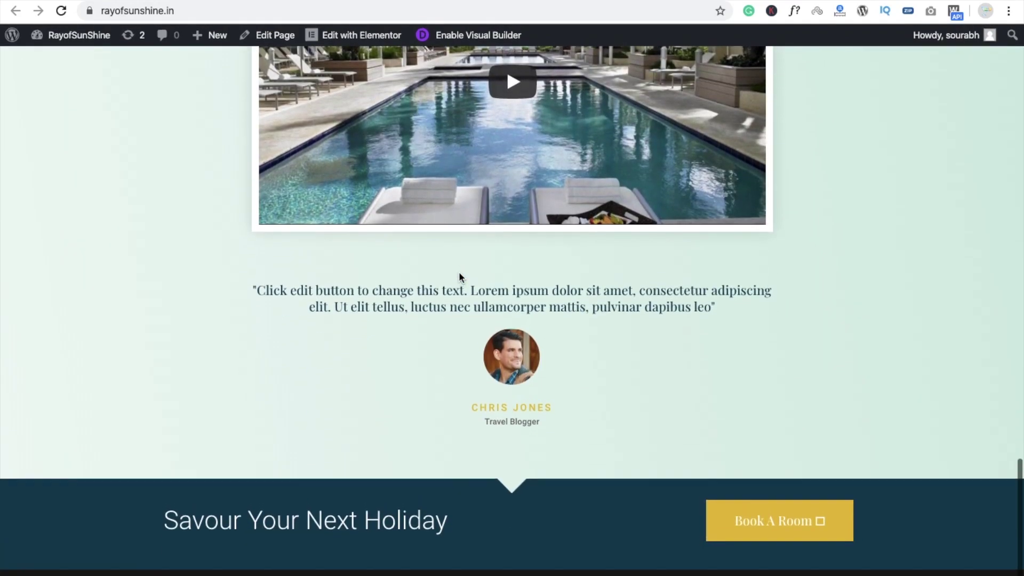
{"action": "key", "text": "super+r"}
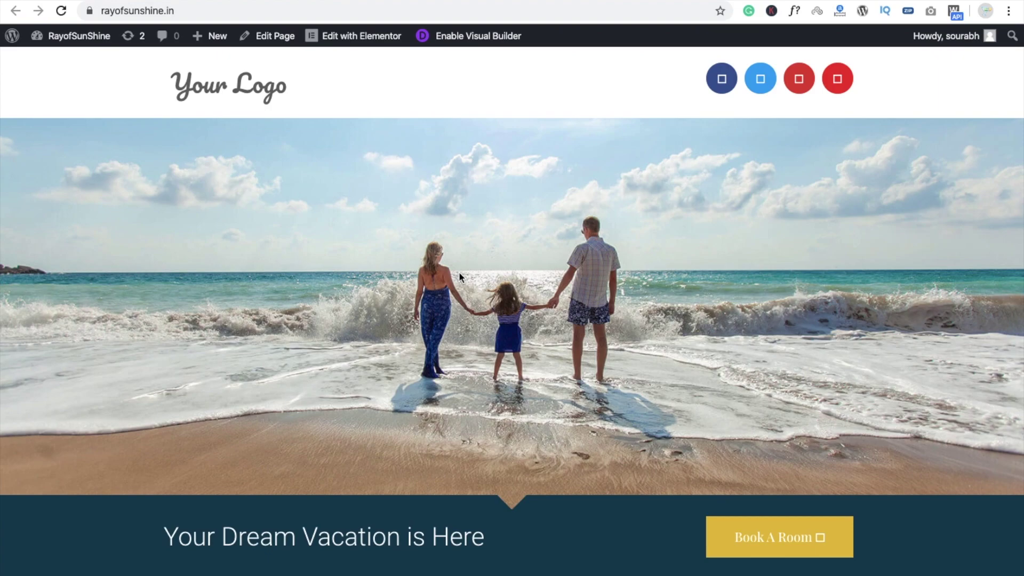
{"action": "scroll", "coordinate": [459, 276], "scroll_direction": "down", "scroll_amount": 8}
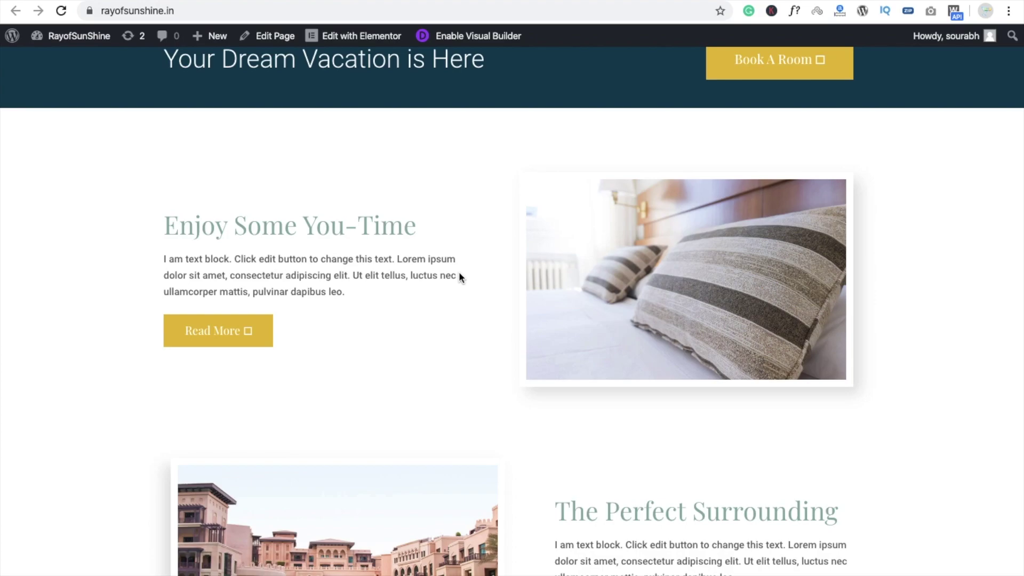
{"action": "key", "text": "super+r"}
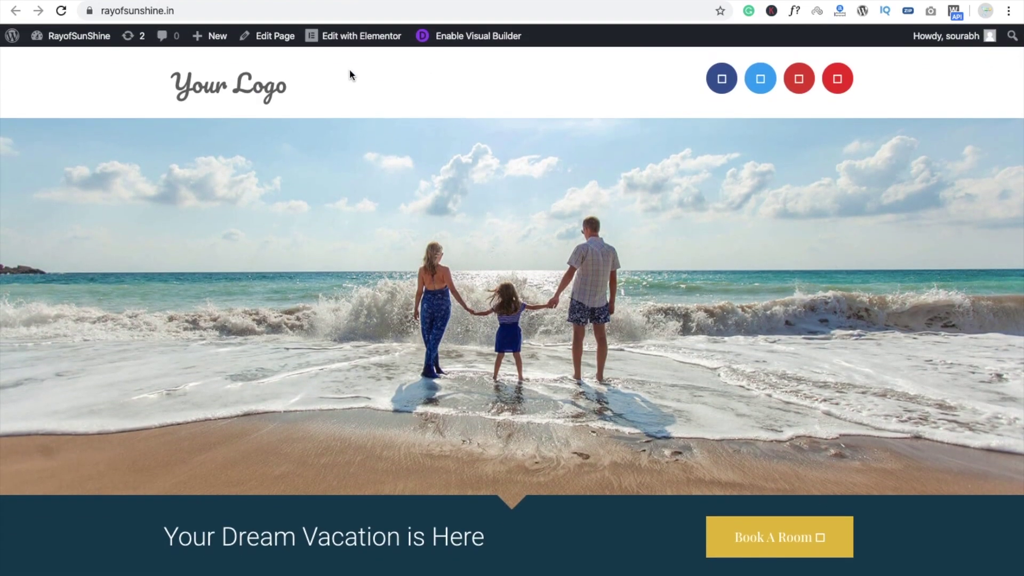
{"action": "left_click", "coordinate": [350, 37]}
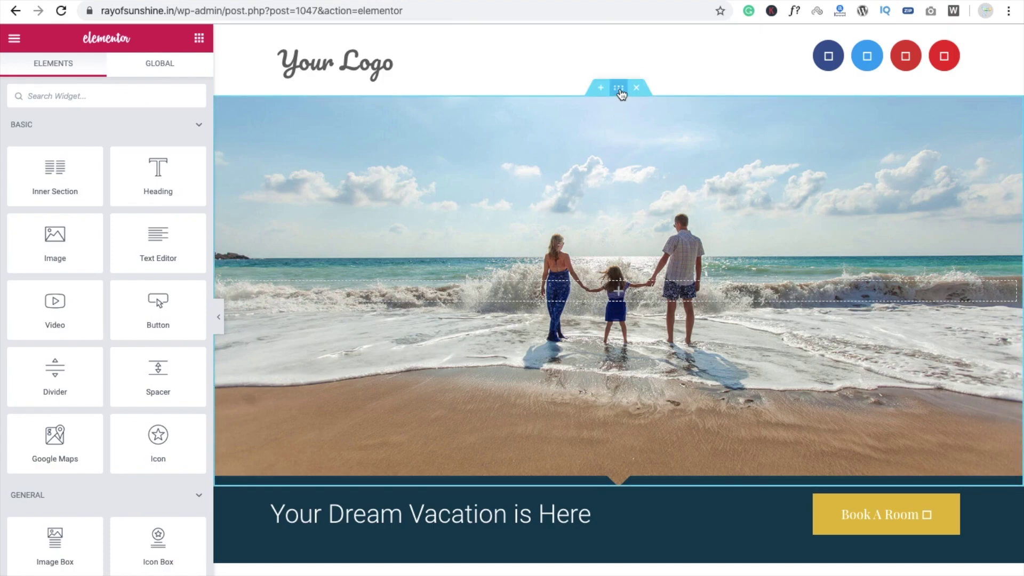
Step: Set the beach hero section's Motion Effects entrance animation to Fade In Down
{"action": "left_click", "coordinate": [618, 88]}
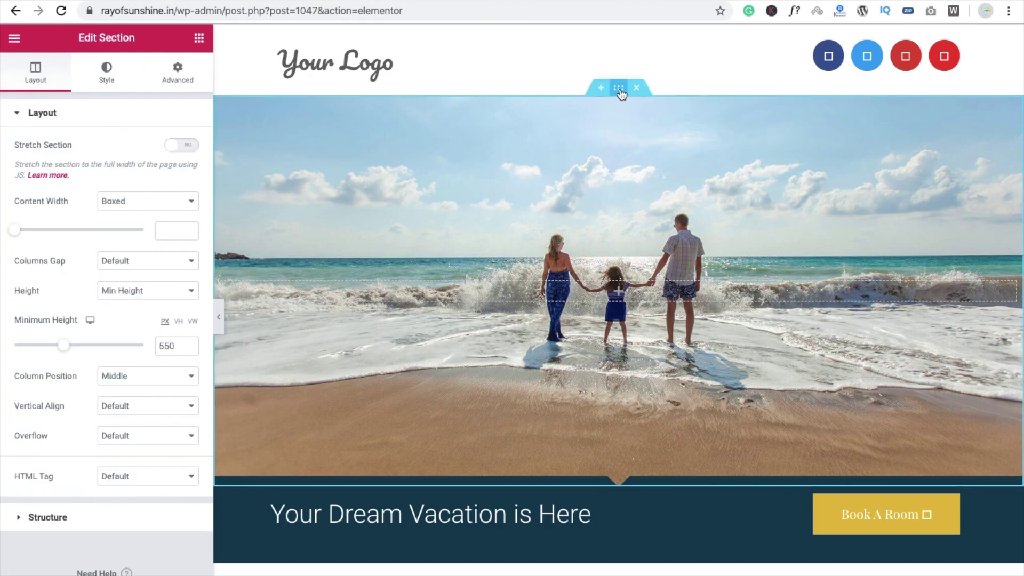
{"action": "left_click", "coordinate": [108, 84]}
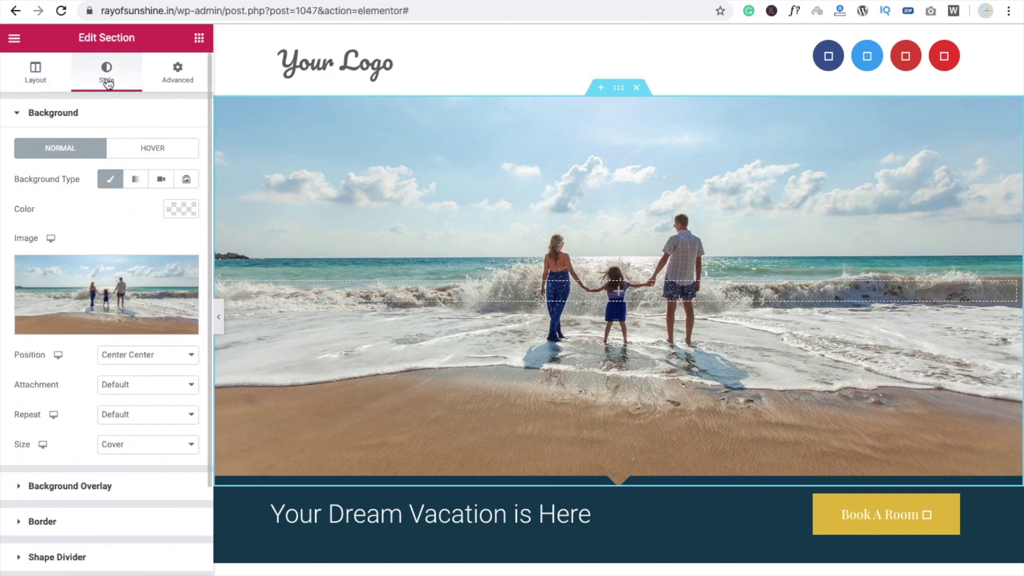
{"action": "left_click", "coordinate": [169, 76]}
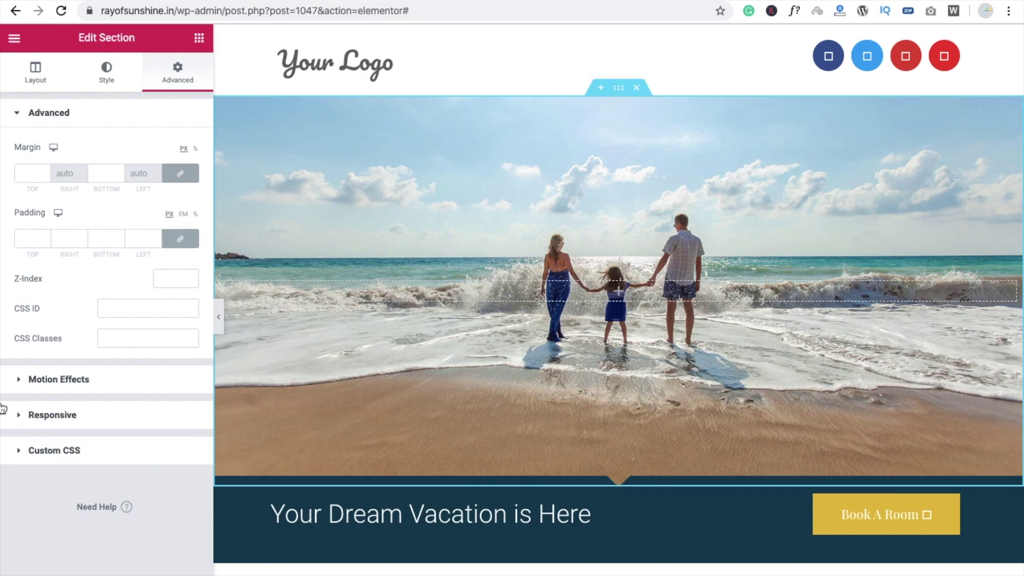
{"action": "left_click", "coordinate": [20, 381]}
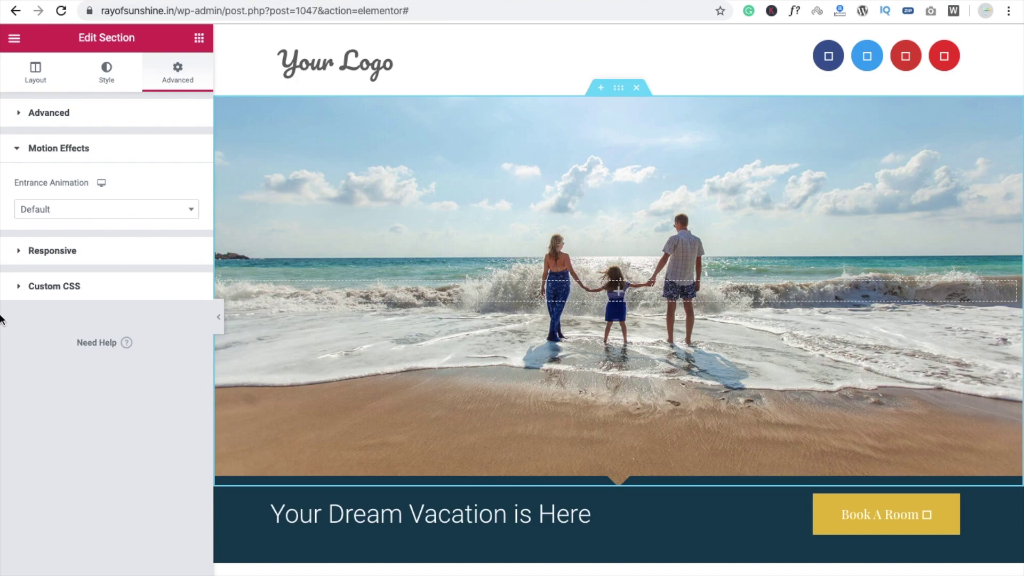
{"action": "left_click", "coordinate": [151, 211]}
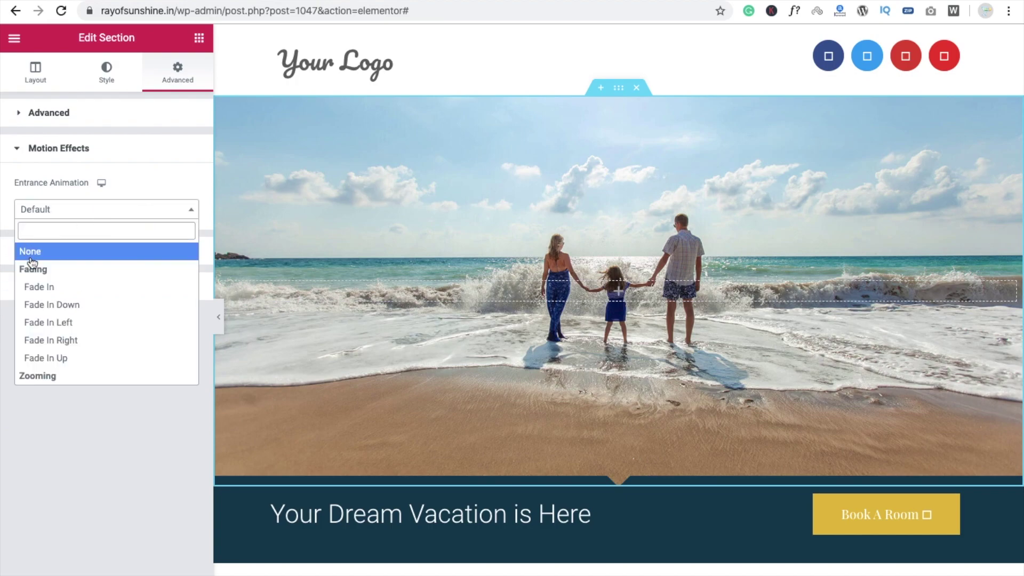
{"action": "left_click", "coordinate": [80, 305]}
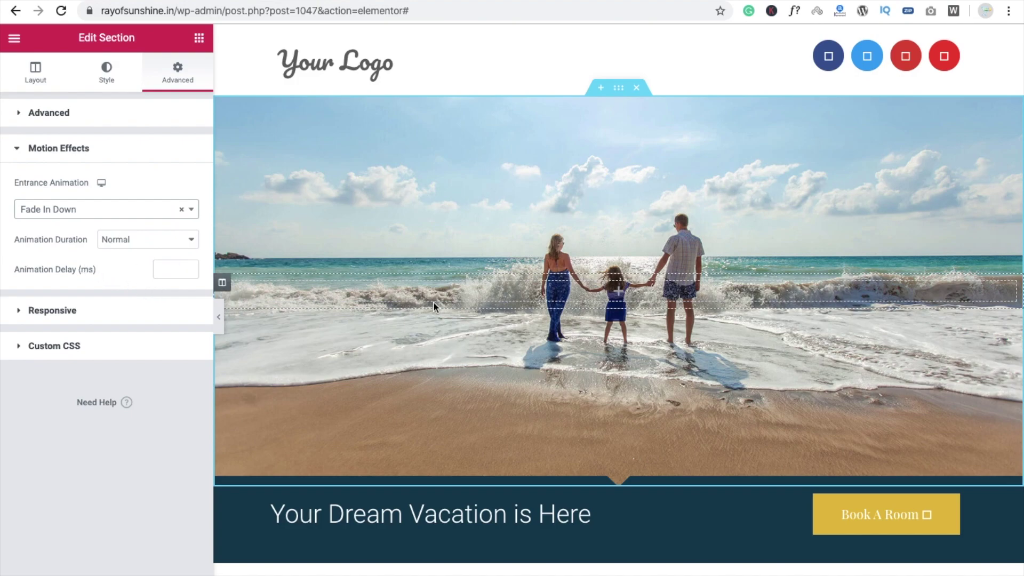
{"action": "scroll", "coordinate": [433, 302], "scroll_direction": "down", "scroll_amount": 5}
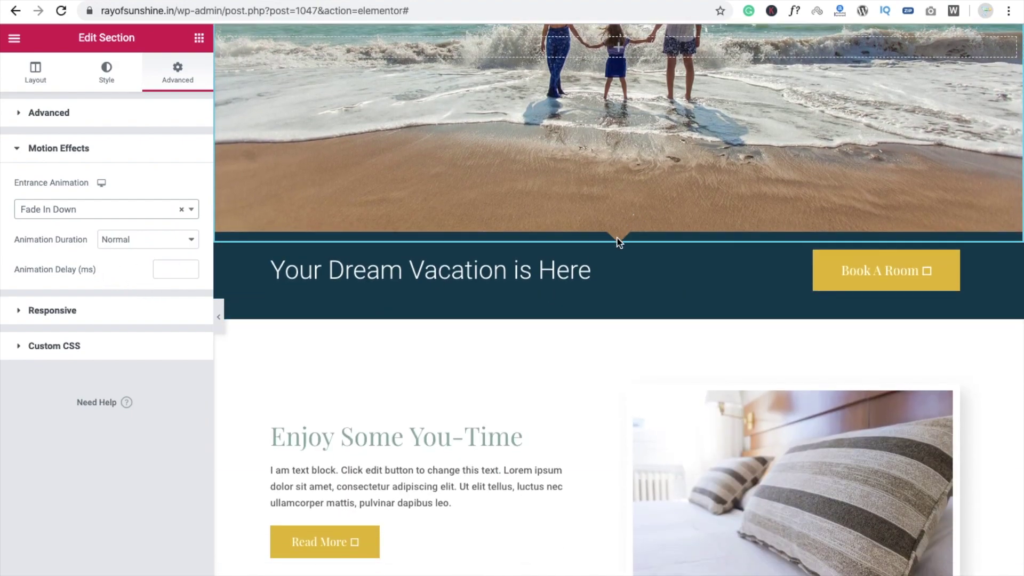
Step: Set the 'Your Dream Vacation is Here' banner's entrance animation to Zoom In Up
{"action": "left_click", "coordinate": [618, 235]}
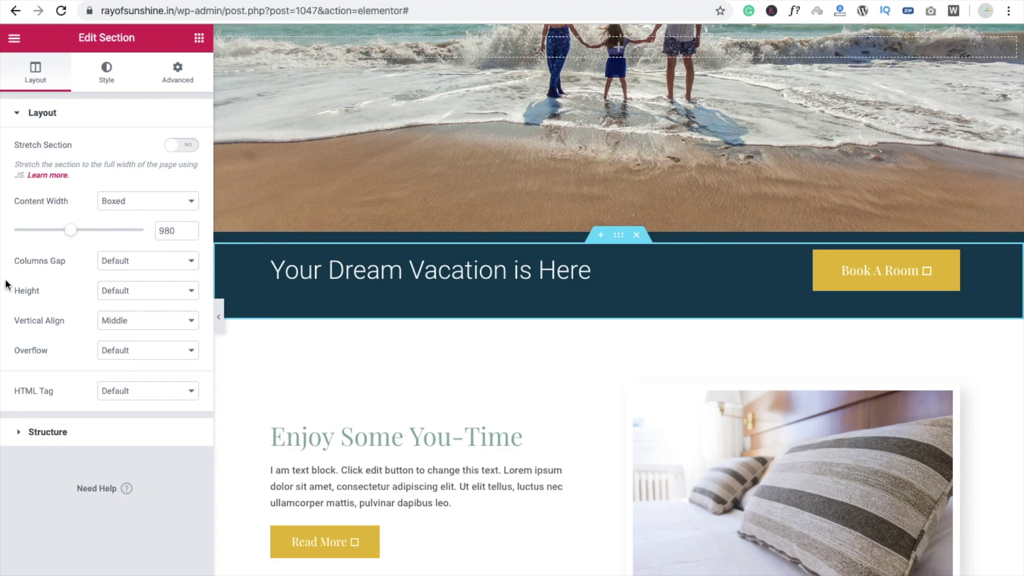
{"action": "left_click", "coordinate": [171, 87]}
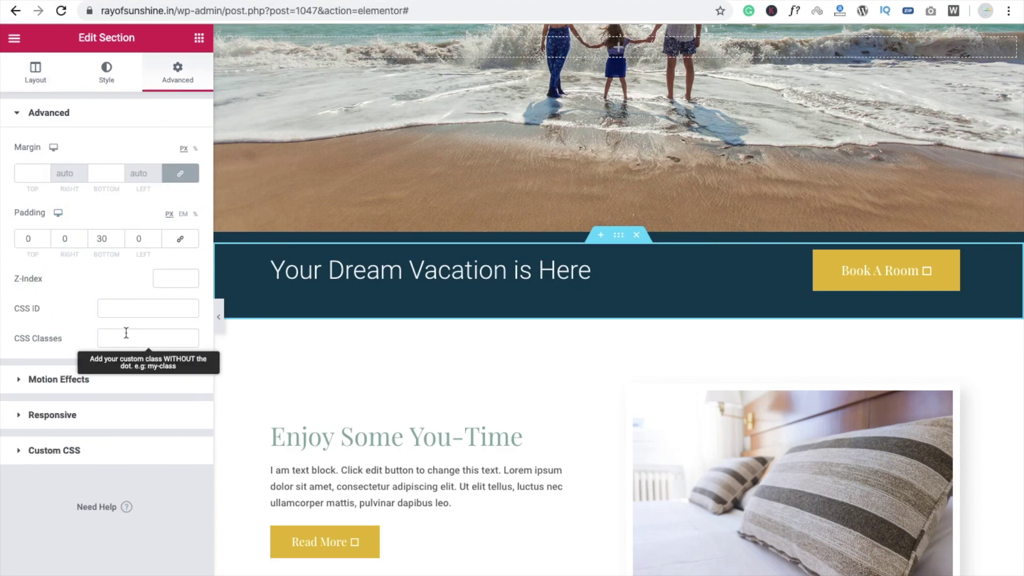
{"action": "left_click", "coordinate": [121, 376]}
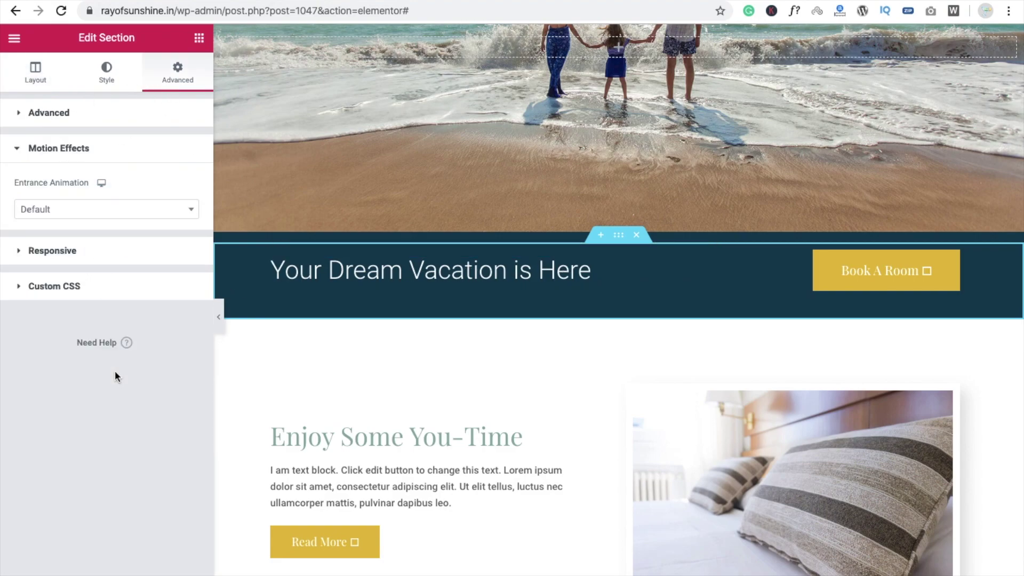
{"action": "left_click", "coordinate": [59, 213]}
{"action": "scroll", "coordinate": [93, 320], "scroll_direction": "down", "scroll_amount": 3}
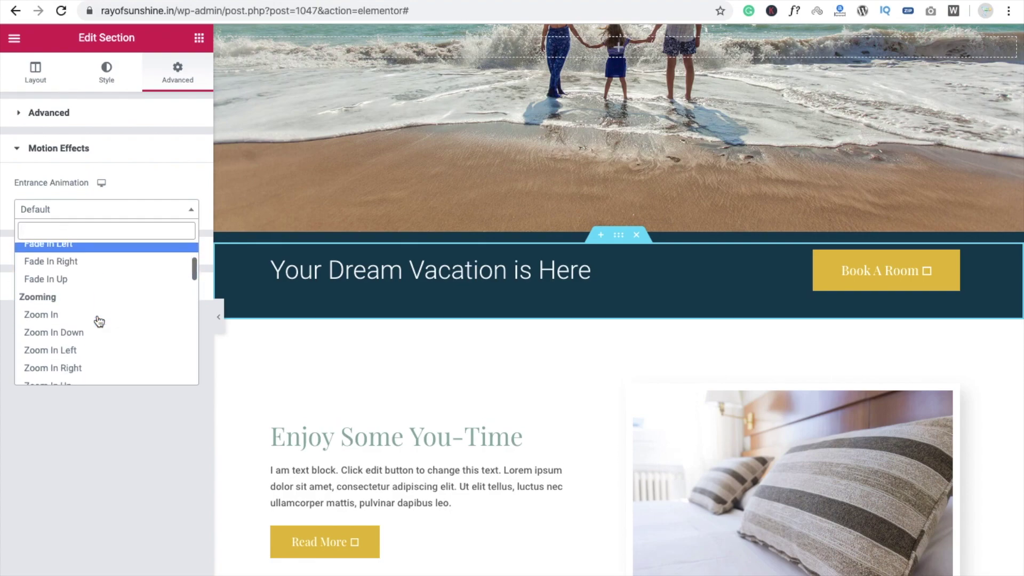
{"action": "scroll", "coordinate": [80, 317], "scroll_direction": "down", "scroll_amount": 1}
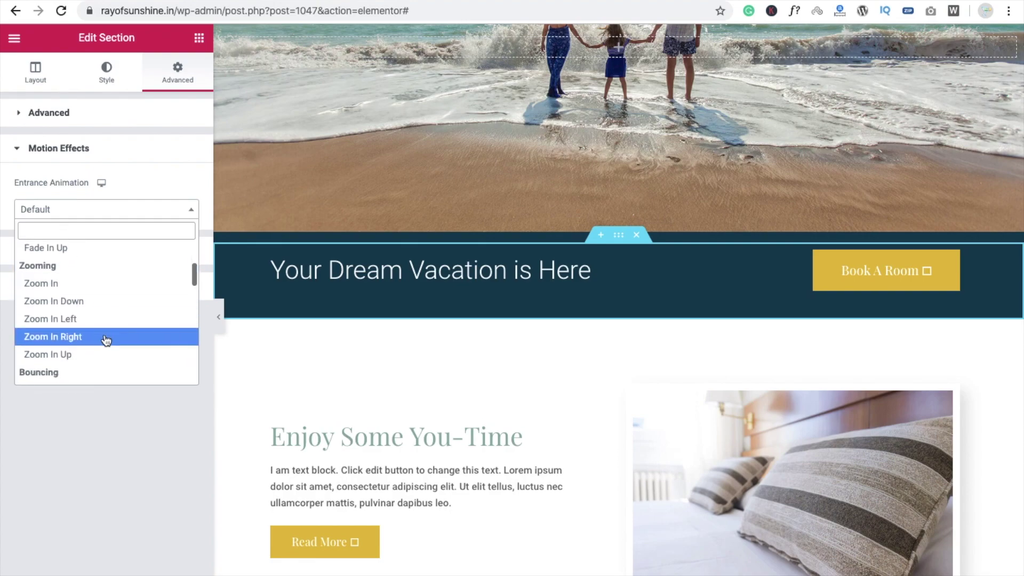
{"action": "left_click", "coordinate": [106, 354]}
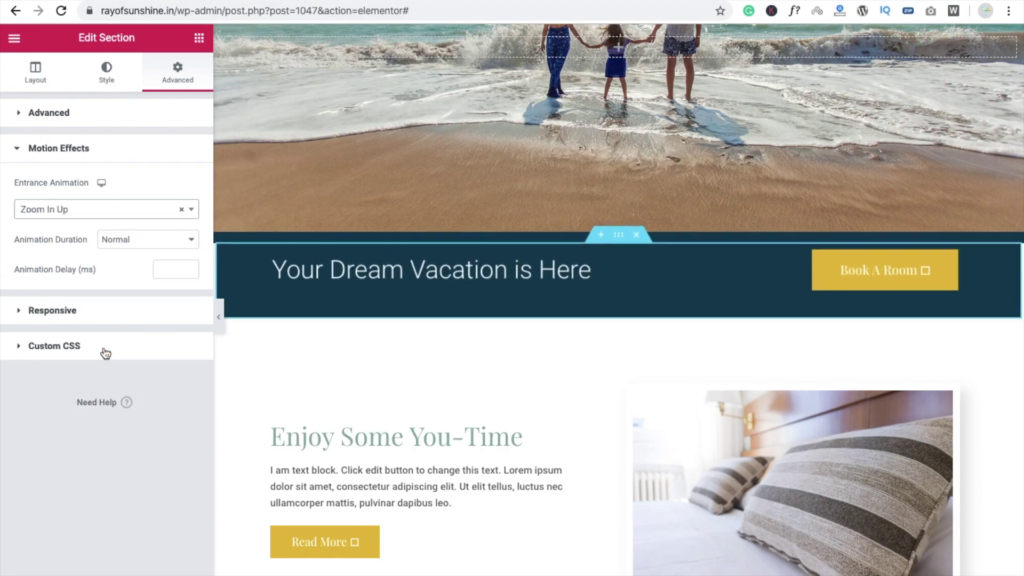
{"action": "scroll", "coordinate": [393, 360], "scroll_direction": "down", "scroll_amount": 4}
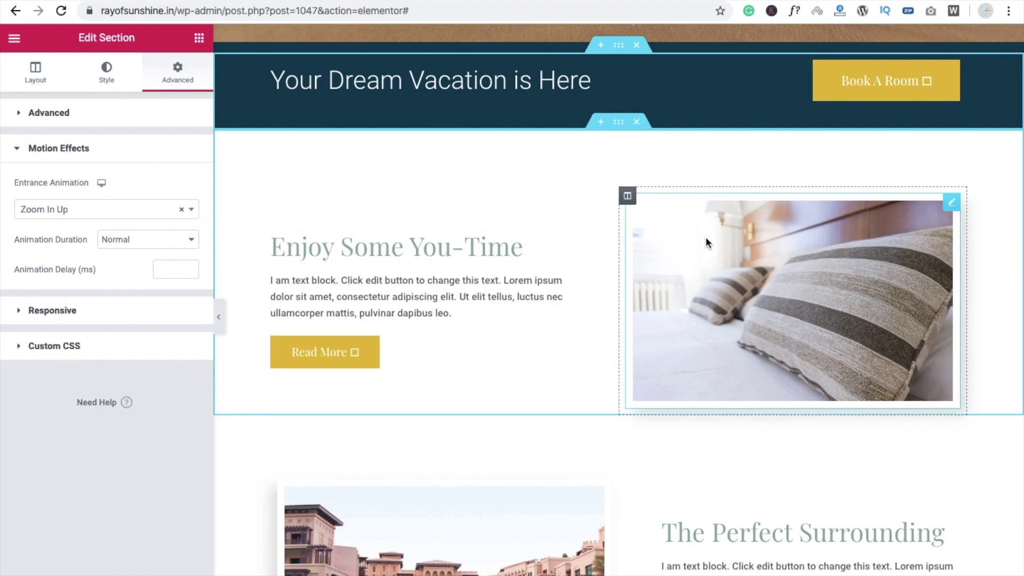
Step: Give the Enjoy Some You-Time section a Bounce In entrance animation
{"action": "left_click", "coordinate": [618, 124]}
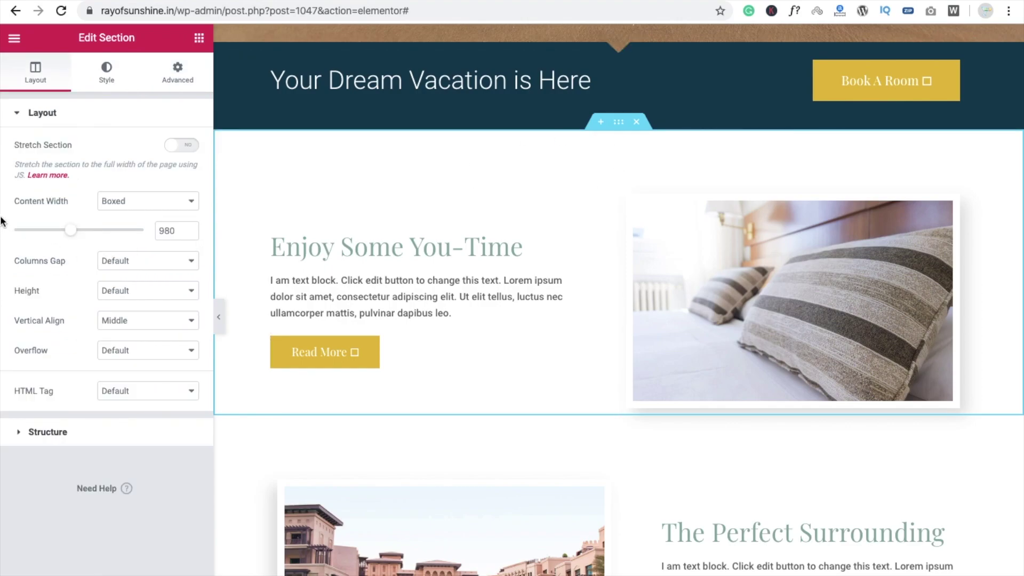
{"action": "left_click", "coordinate": [185, 81]}
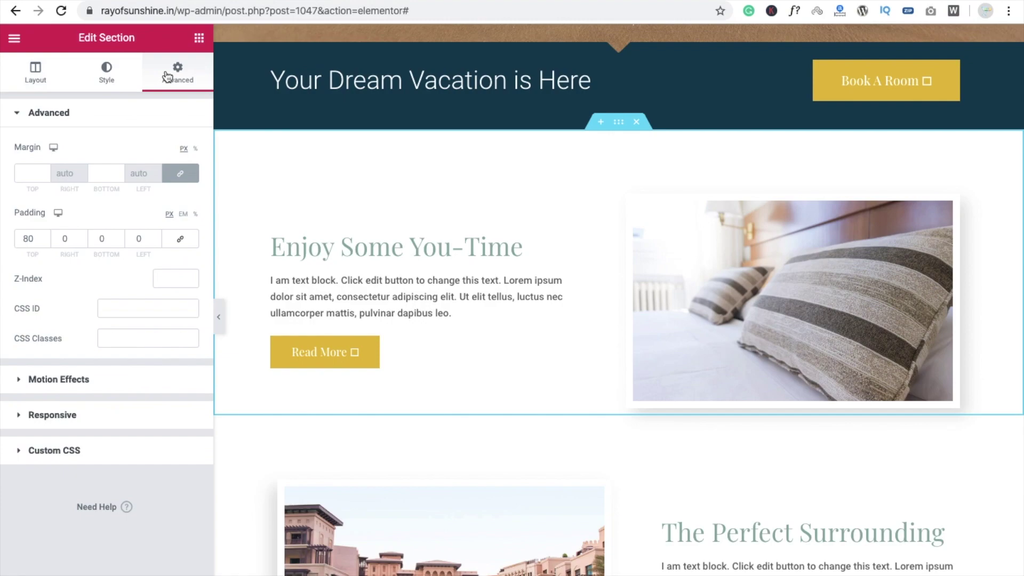
{"action": "left_click", "coordinate": [116, 372]}
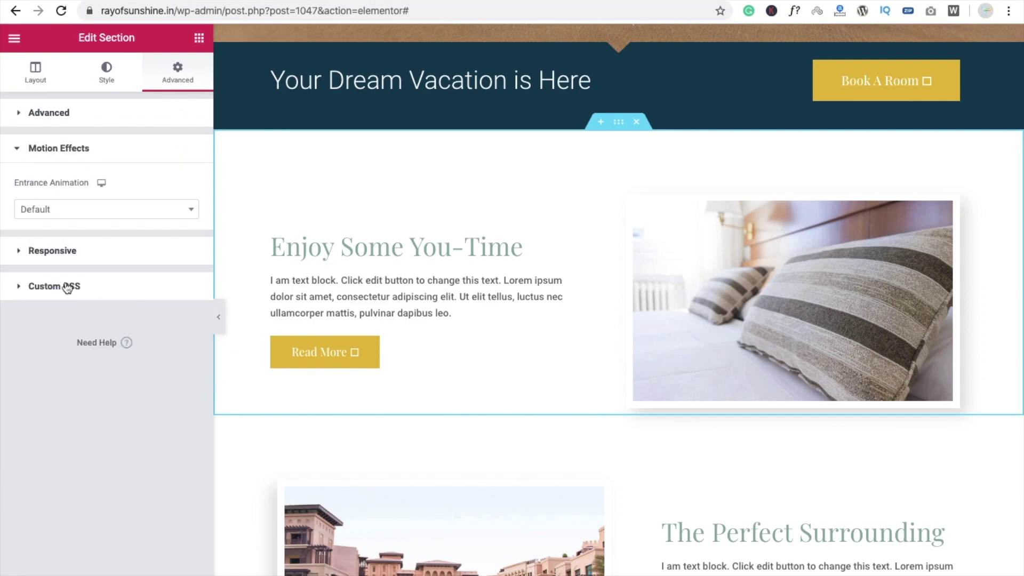
{"action": "left_click", "coordinate": [96, 210]}
{"action": "scroll", "coordinate": [112, 339], "scroll_direction": "down", "scroll_amount": 3}
{"action": "left_click", "coordinate": [69, 338]}
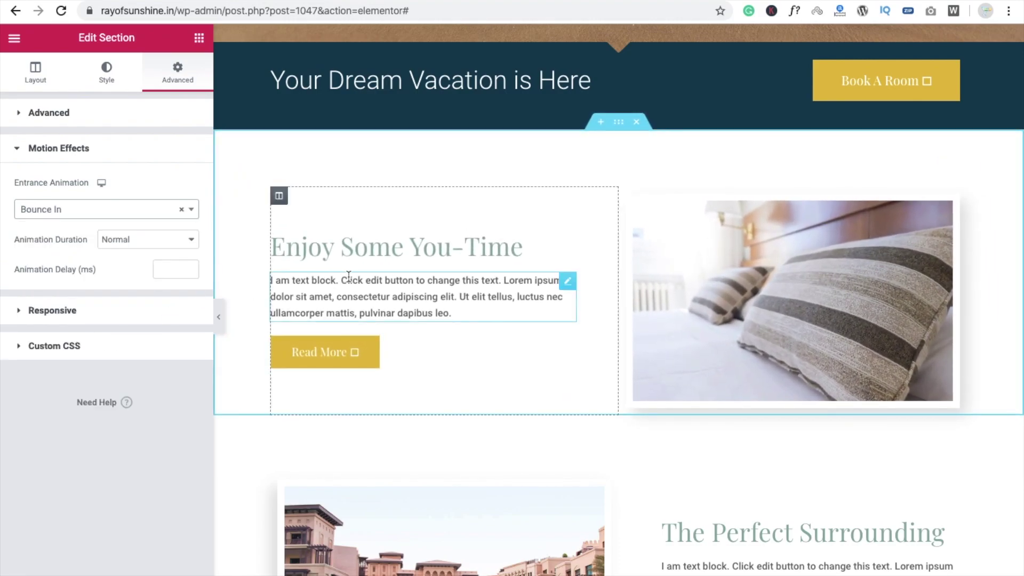
Step: Change the Enjoy section's entrance animation back to None and select the pillow image
{"action": "left_click", "coordinate": [772, 264]}
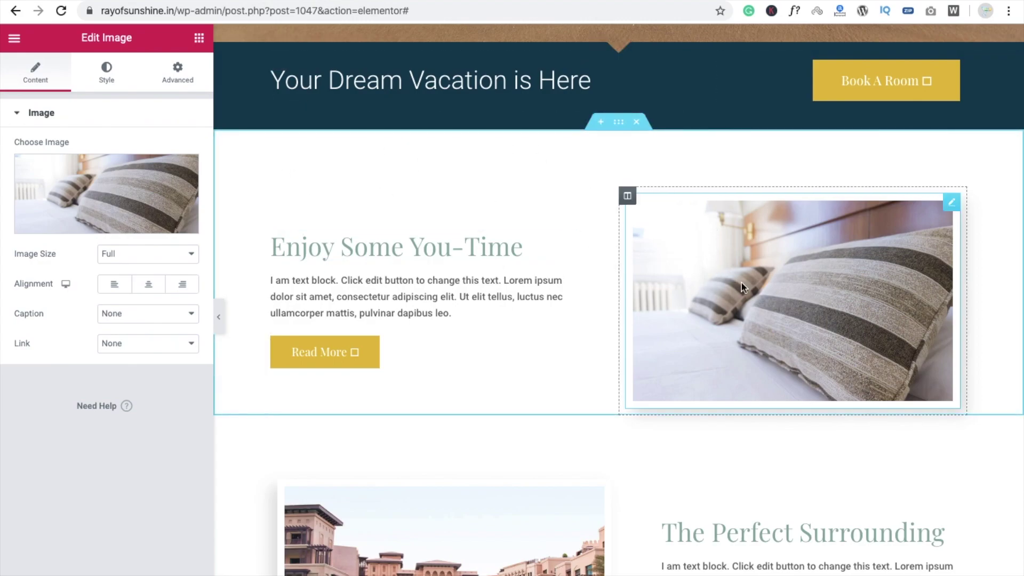
{"action": "left_click", "coordinate": [618, 128]}
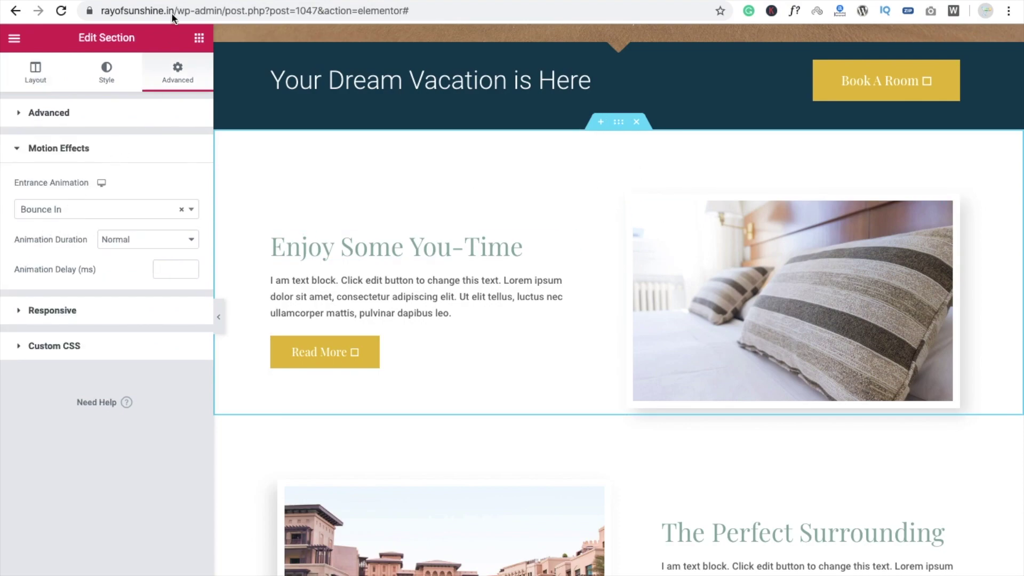
{"action": "left_click", "coordinate": [61, 209]}
{"action": "scroll", "coordinate": [68, 267], "scroll_direction": "up", "scroll_amount": 6}
{"action": "left_click", "coordinate": [36, 248]}
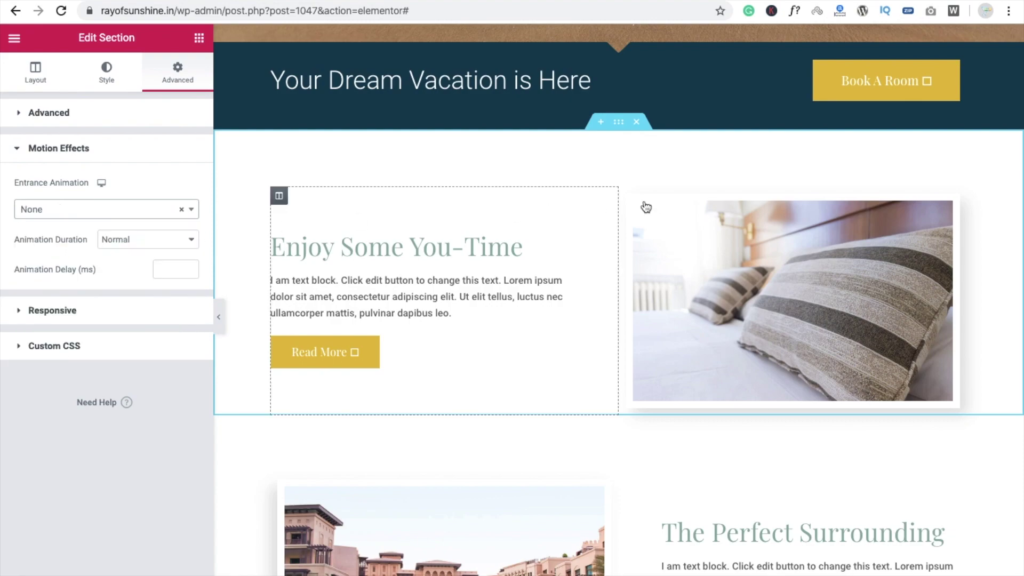
{"action": "left_click", "coordinate": [740, 267]}
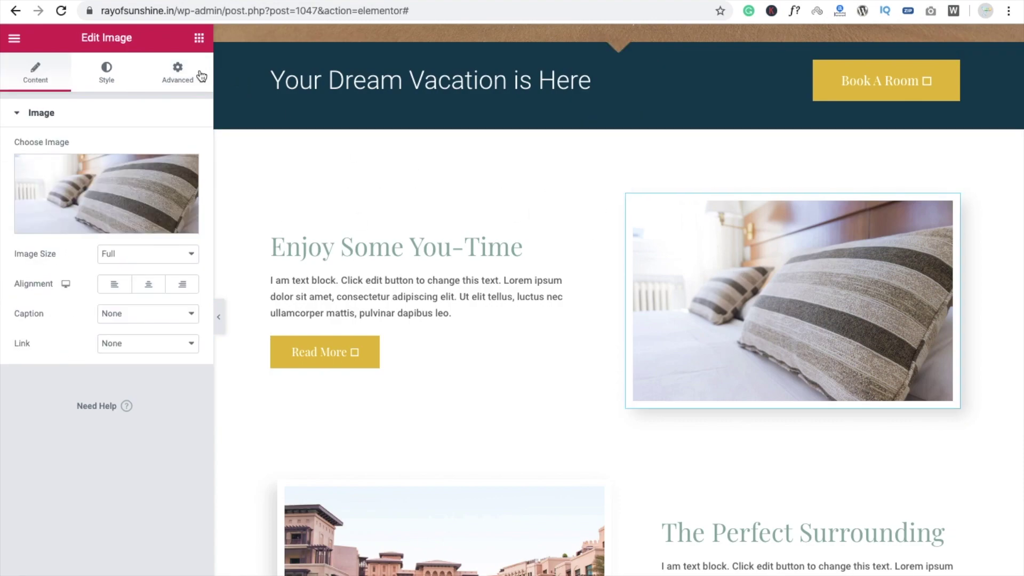
Step: Set the bedroom pillow image's entrance animation to Zoom In, then select the Enjoy heading
{"action": "left_click", "coordinate": [177, 72]}
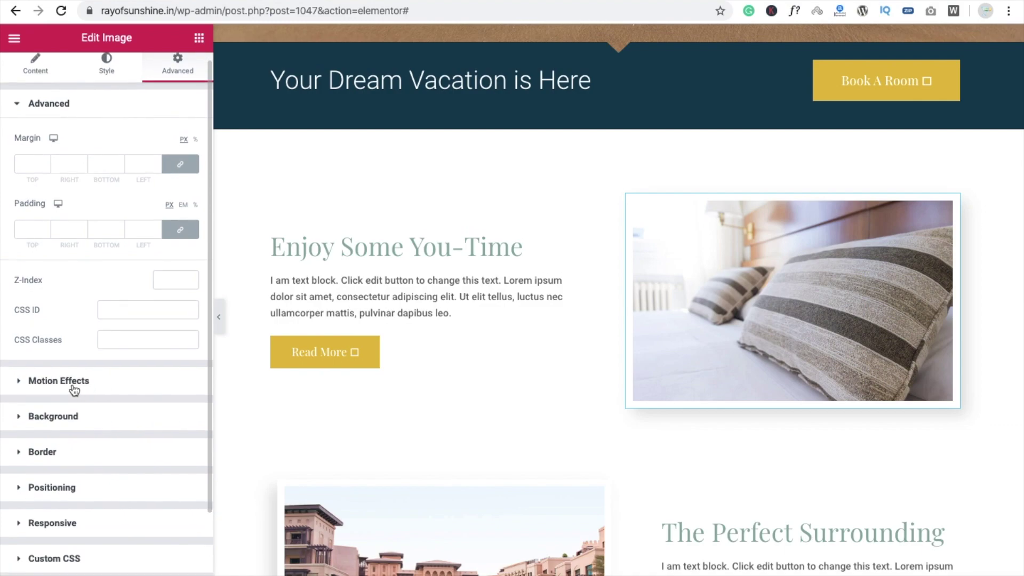
{"action": "left_click", "coordinate": [76, 390]}
{"action": "left_click", "coordinate": [64, 216]}
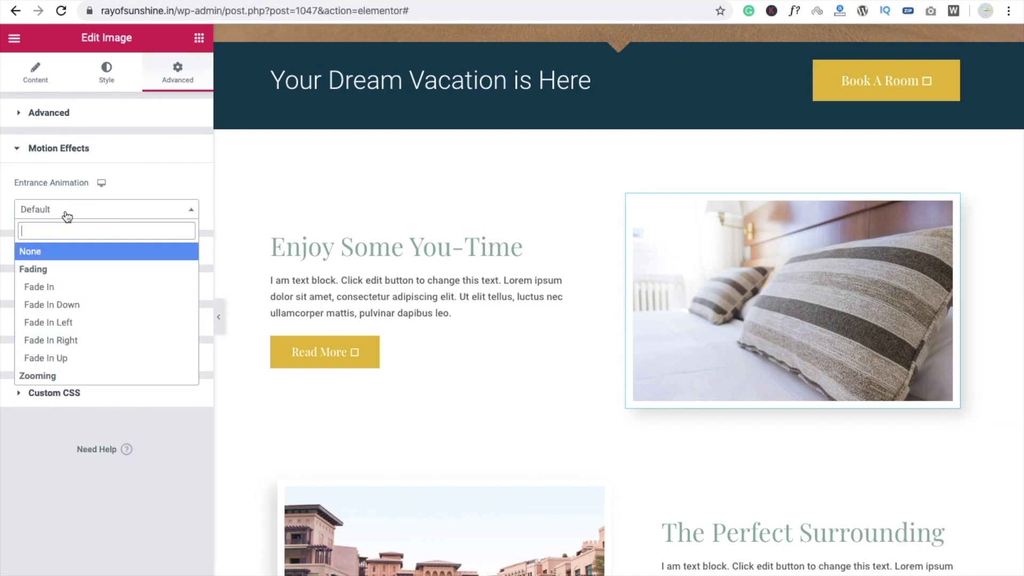
{"action": "scroll", "coordinate": [82, 309], "scroll_direction": "down", "scroll_amount": 3}
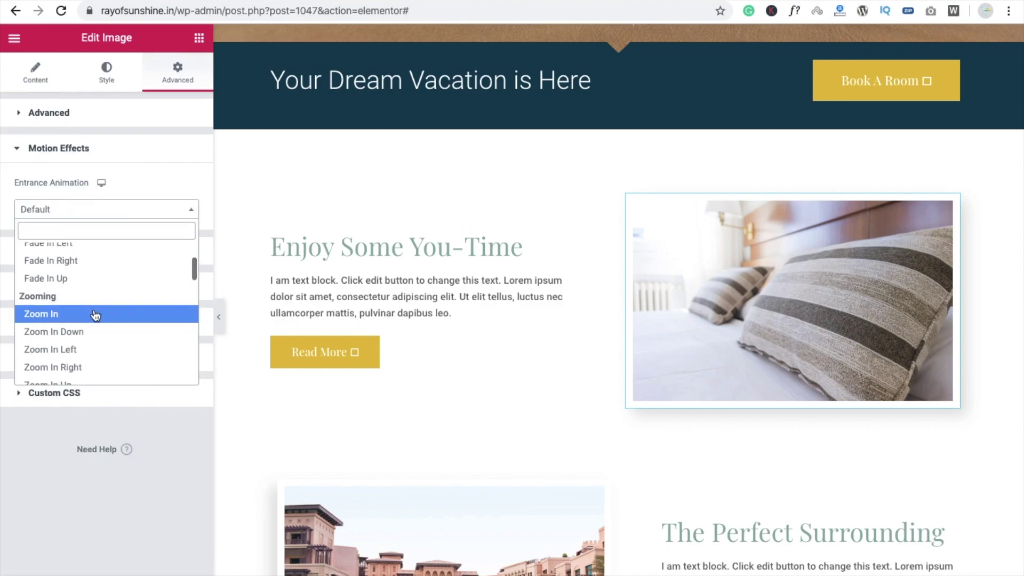
{"action": "left_click", "coordinate": [88, 313]}
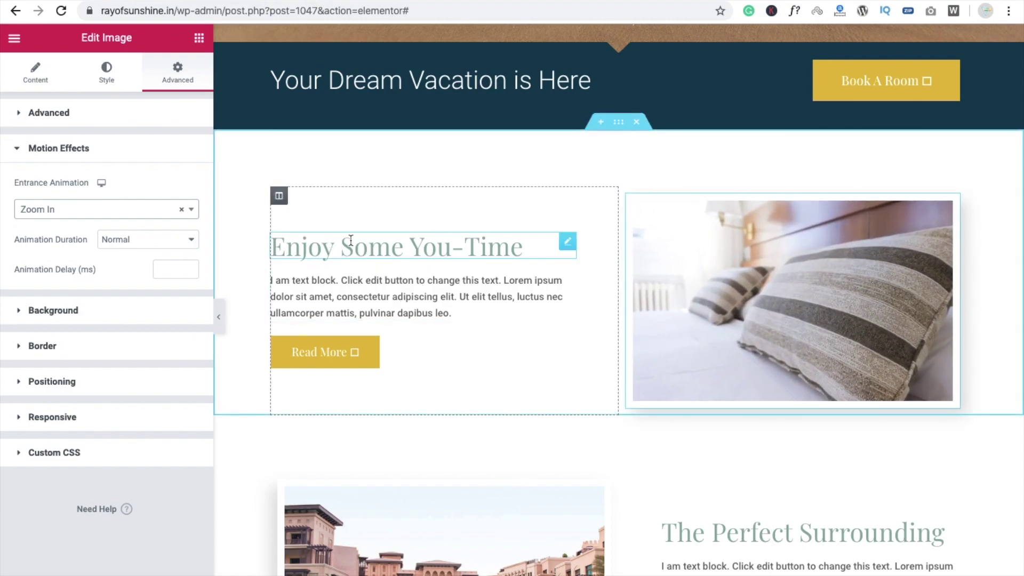
{"action": "left_click", "coordinate": [347, 241]}
Step: Set the Enjoy Some You-Time heading's entrance animation to Slide In Left, then select Read More
{"action": "left_click", "coordinate": [179, 82]}
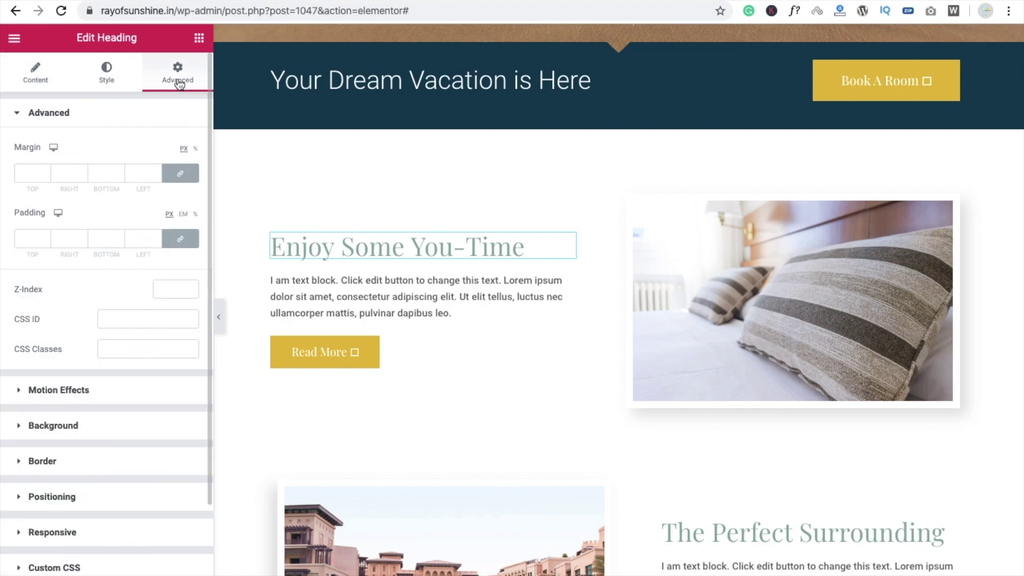
{"action": "scroll", "coordinate": [123, 352], "scroll_direction": "down", "scroll_amount": 1}
{"action": "left_click", "coordinate": [79, 338]}
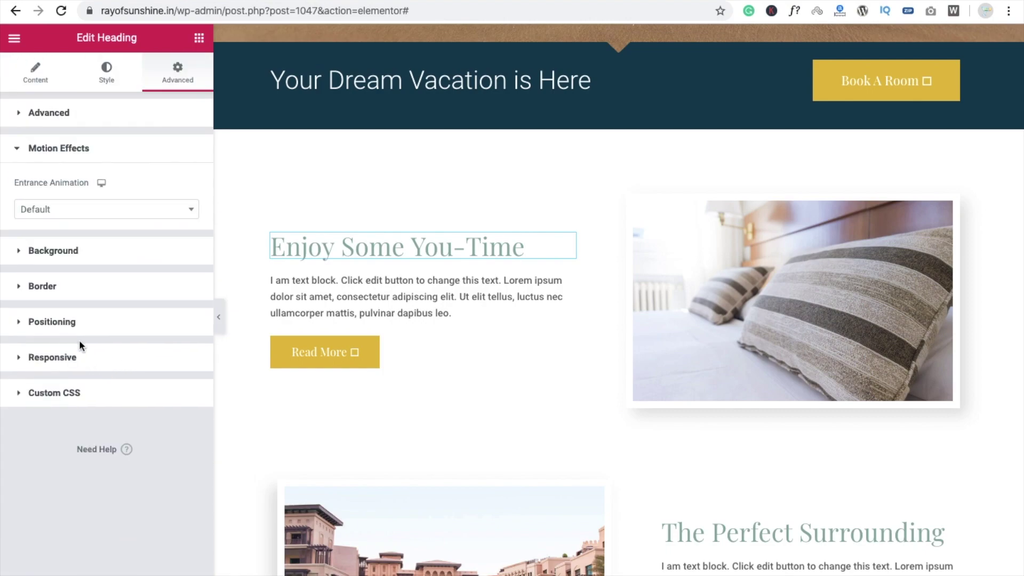
{"action": "left_click", "coordinate": [60, 216]}
{"action": "scroll", "coordinate": [85, 284], "scroll_direction": "down", "scroll_amount": 5}
{"action": "scroll", "coordinate": [86, 282], "scroll_direction": "down", "scroll_amount": 2}
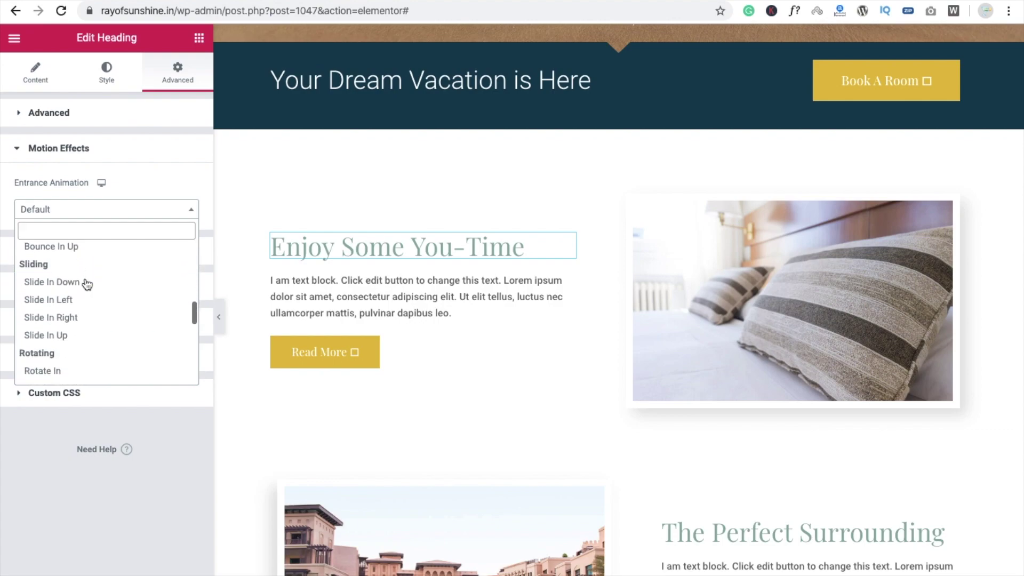
{"action": "left_click", "coordinate": [96, 305]}
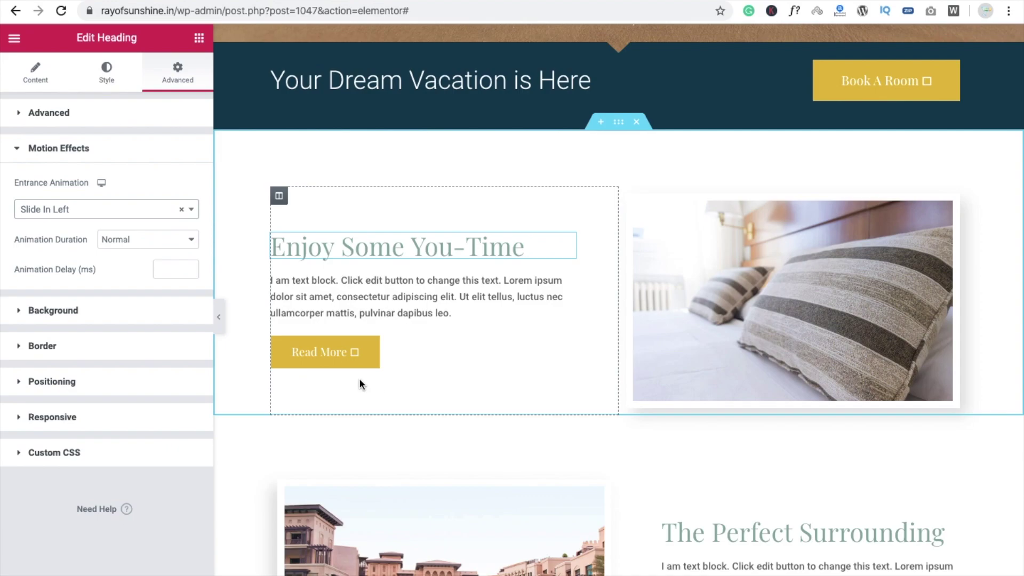
{"action": "left_click", "coordinate": [419, 359]}
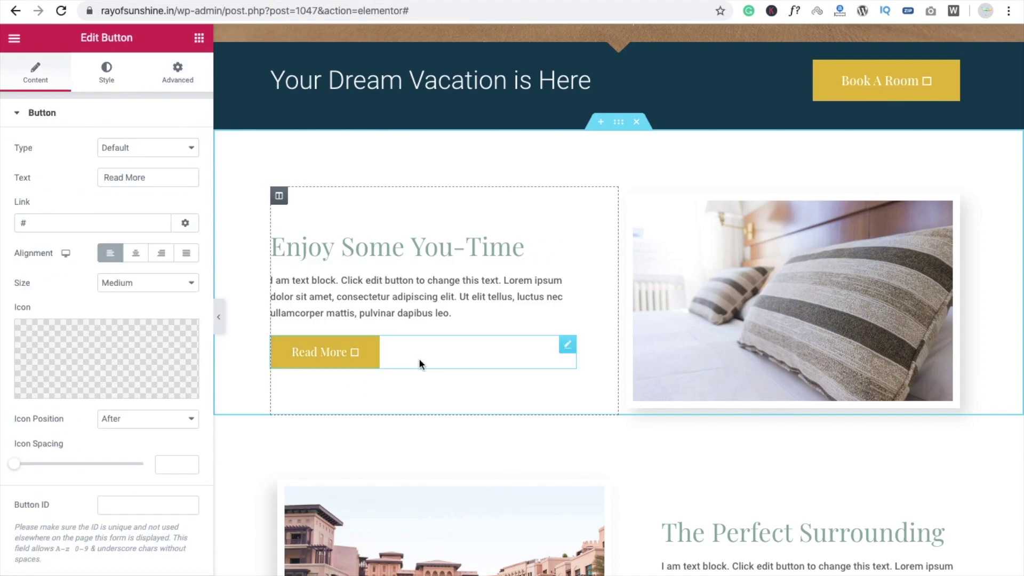
Step: Set the lorem ipsum text block's entrance animation to Slide In Left, matching the heading
{"action": "left_click", "coordinate": [452, 313]}
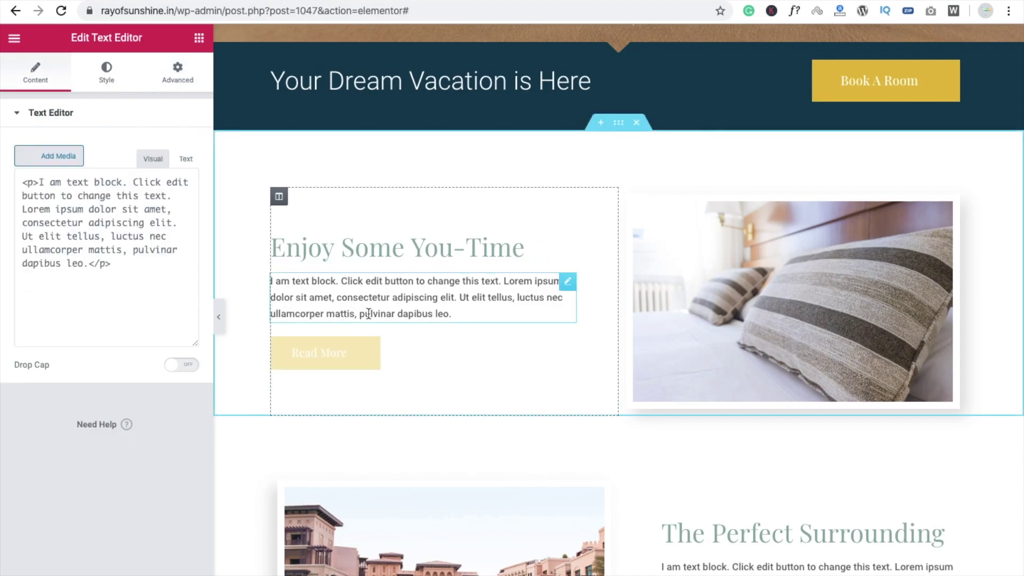
{"action": "left_click", "coordinate": [177, 75]}
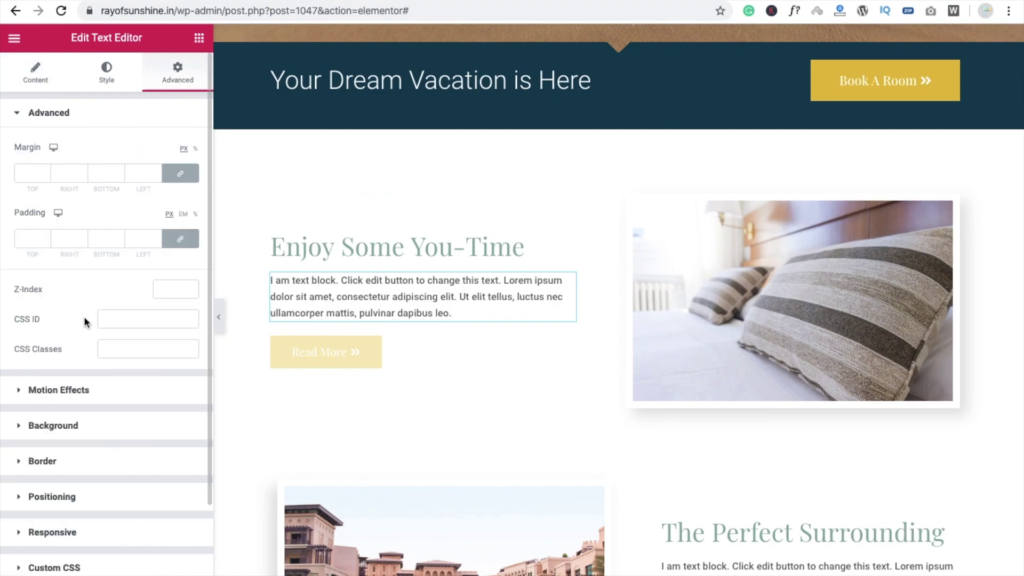
{"action": "left_click", "coordinate": [362, 243]}
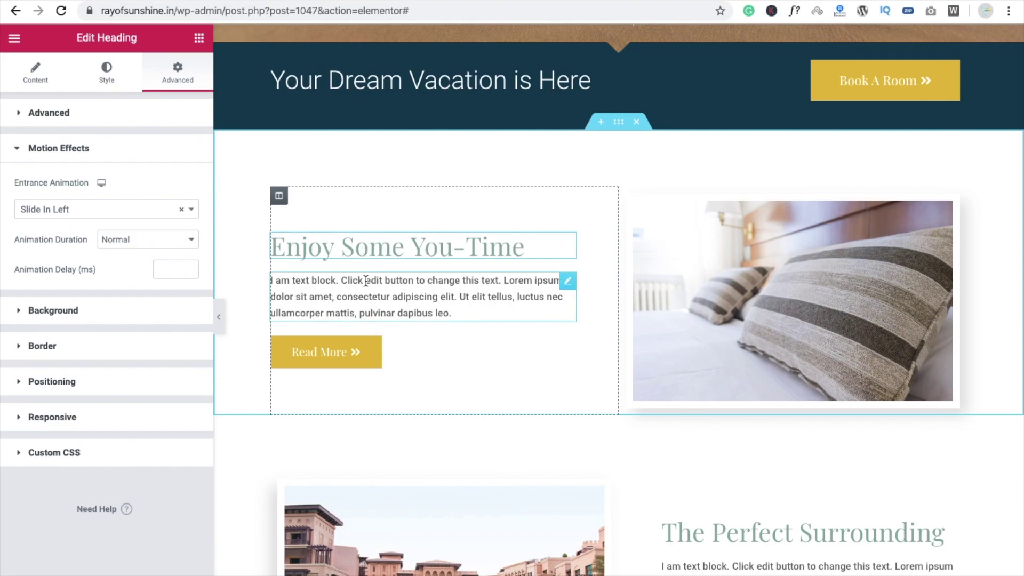
{"action": "left_click", "coordinate": [412, 287]}
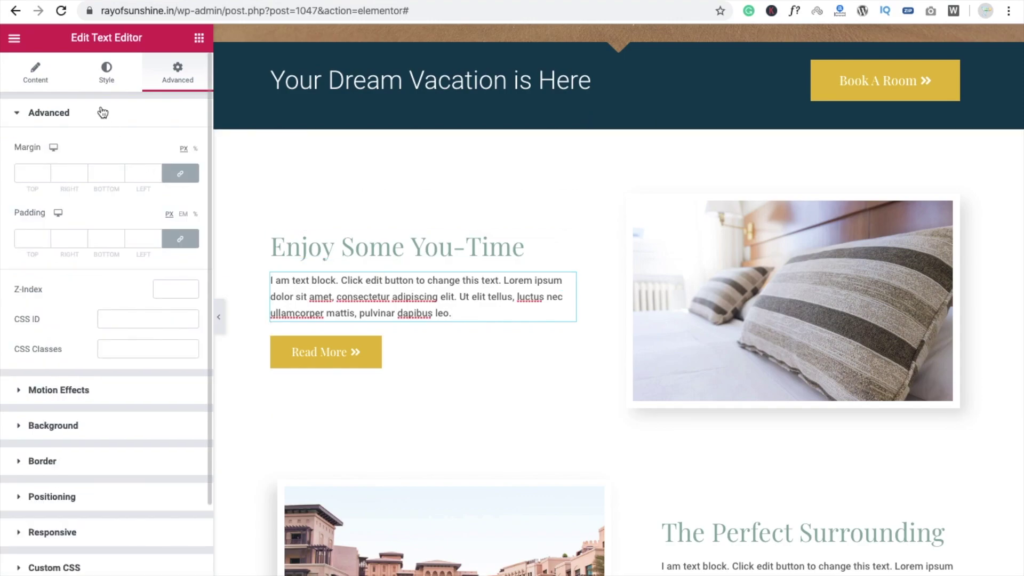
{"action": "left_click", "coordinate": [107, 401]}
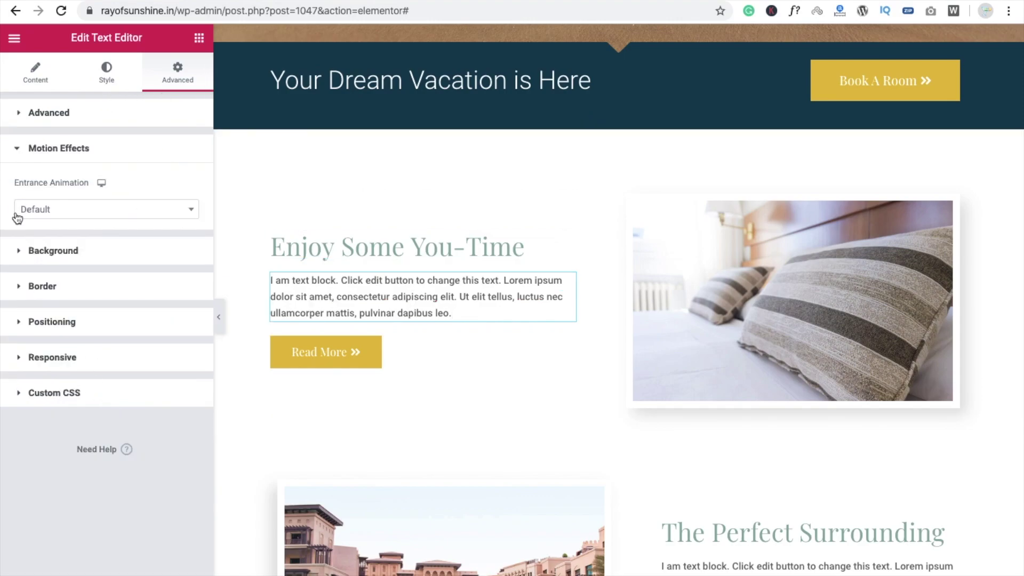
{"action": "left_click", "coordinate": [46, 212]}
{"action": "scroll", "coordinate": [87, 329], "scroll_direction": "down", "scroll_amount": 5}
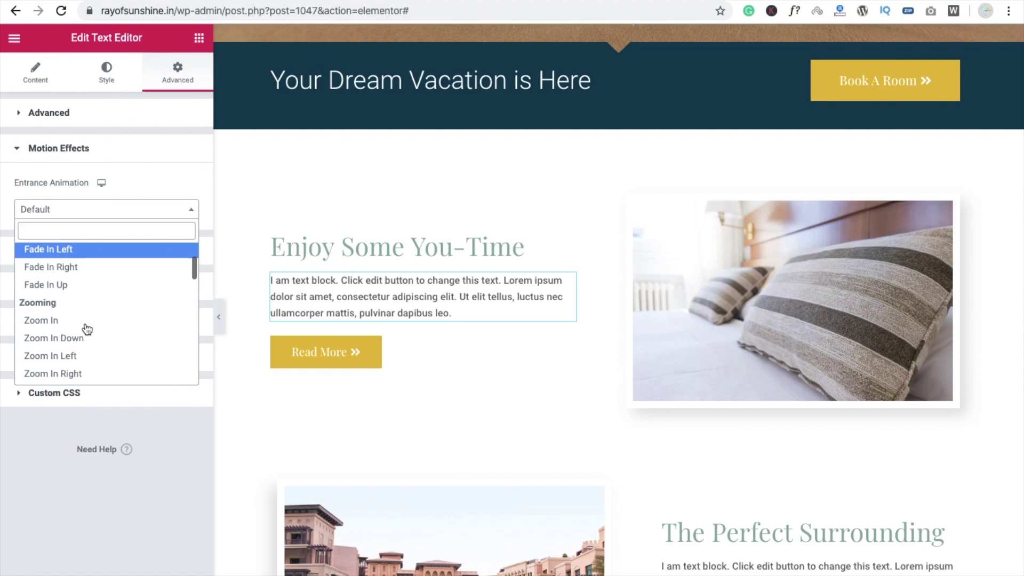
{"action": "scroll", "coordinate": [87, 329], "scroll_direction": "down", "scroll_amount": 2}
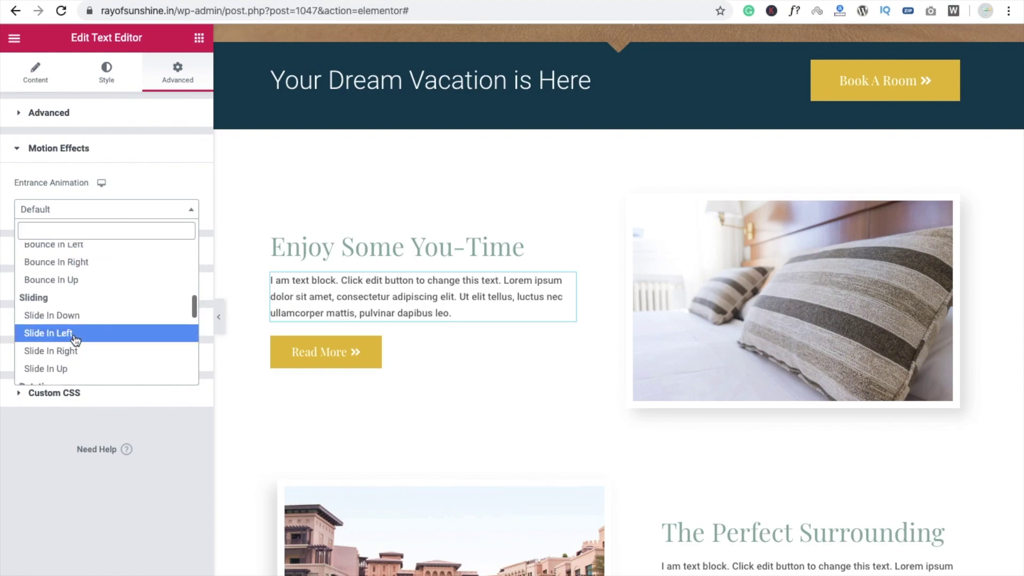
{"action": "left_click", "coordinate": [75, 336]}
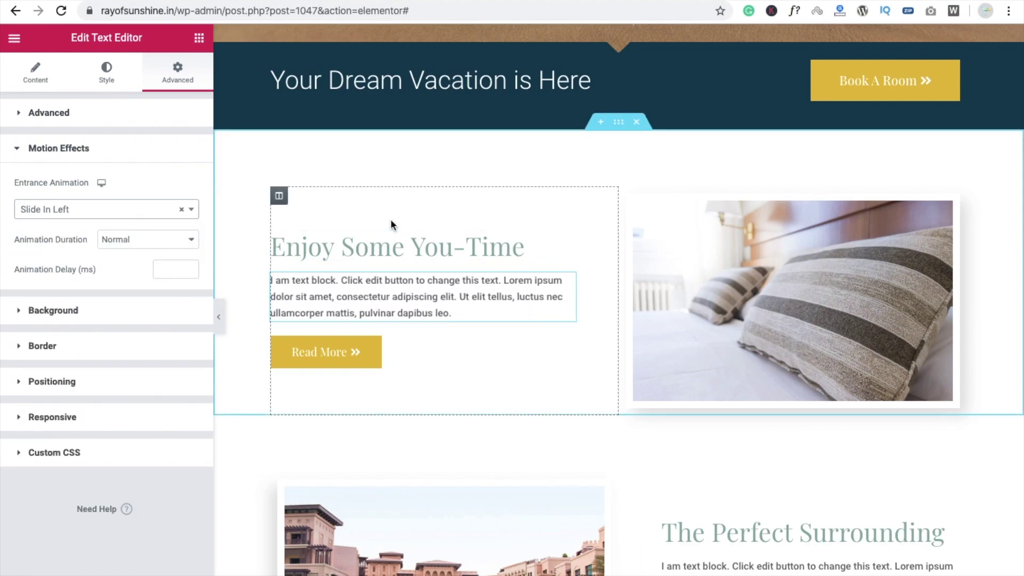
{"action": "left_click", "coordinate": [393, 251]}
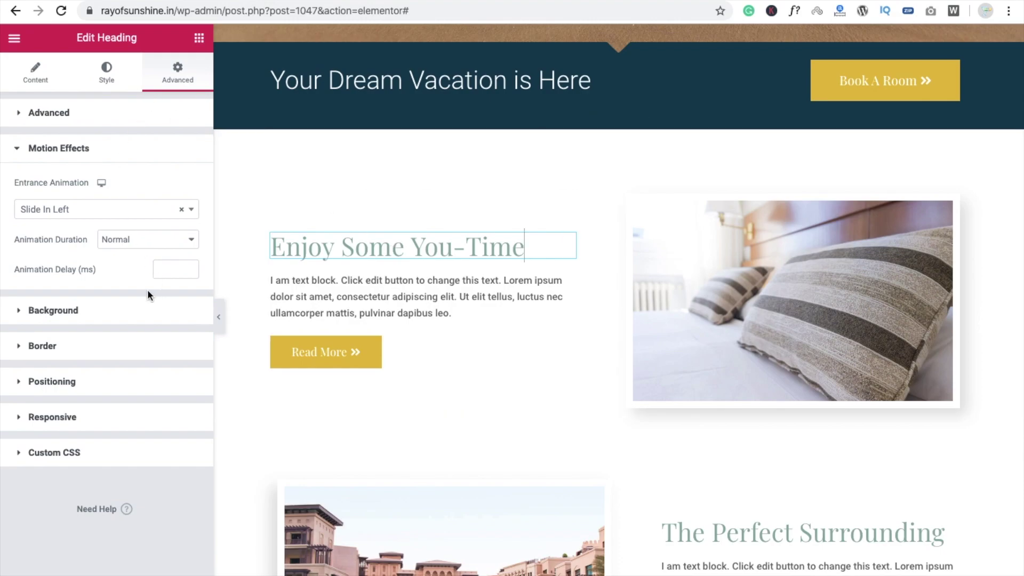
Step: Set the Read More button's Motion Effects entrance animation to Slide In Left
{"action": "left_click", "coordinate": [361, 353]}
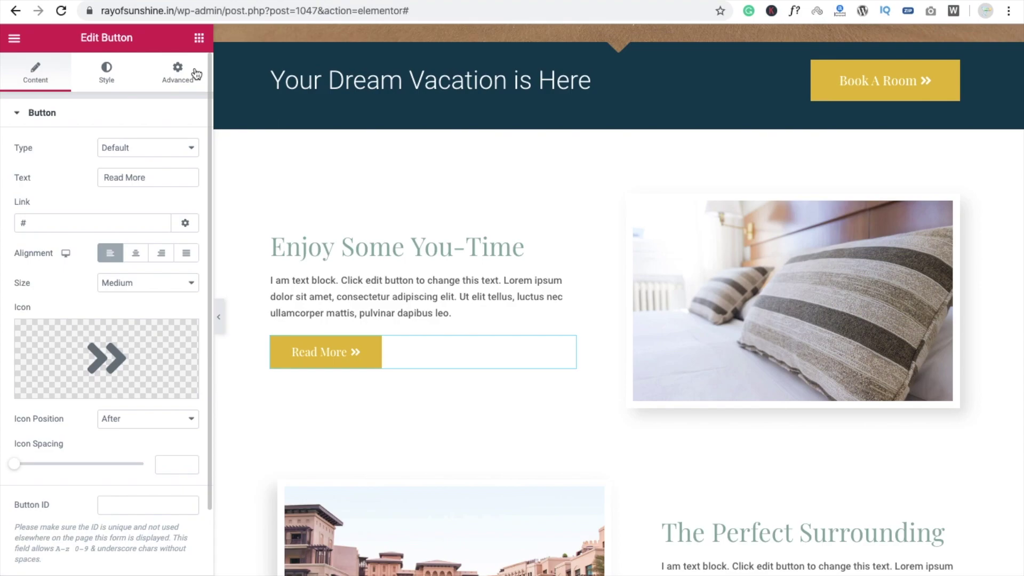
{"action": "left_click", "coordinate": [178, 75]}
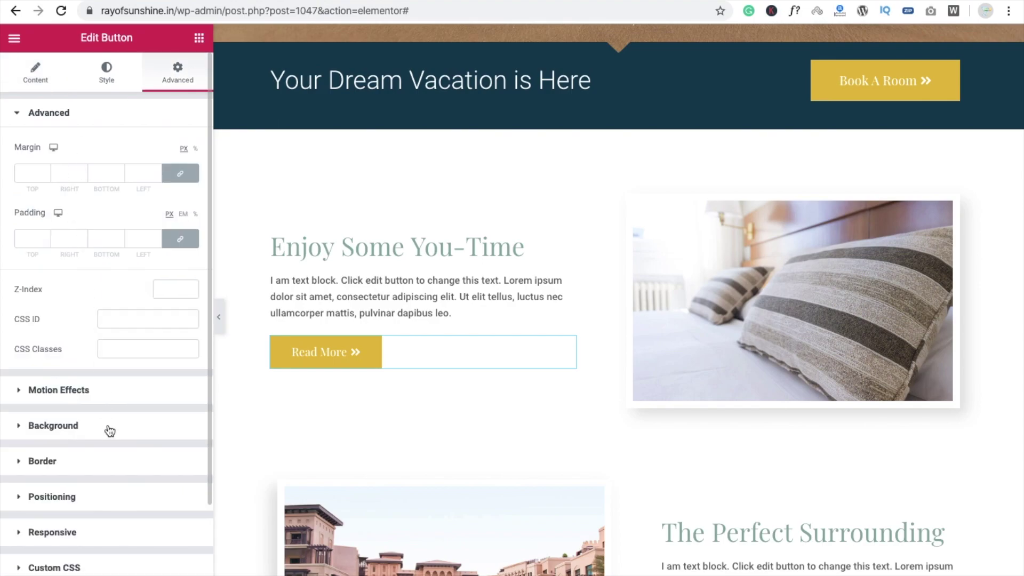
{"action": "left_click", "coordinate": [52, 391]}
{"action": "left_click", "coordinate": [90, 220]}
{"action": "scroll", "coordinate": [114, 381], "scroll_direction": "down", "scroll_amount": 5}
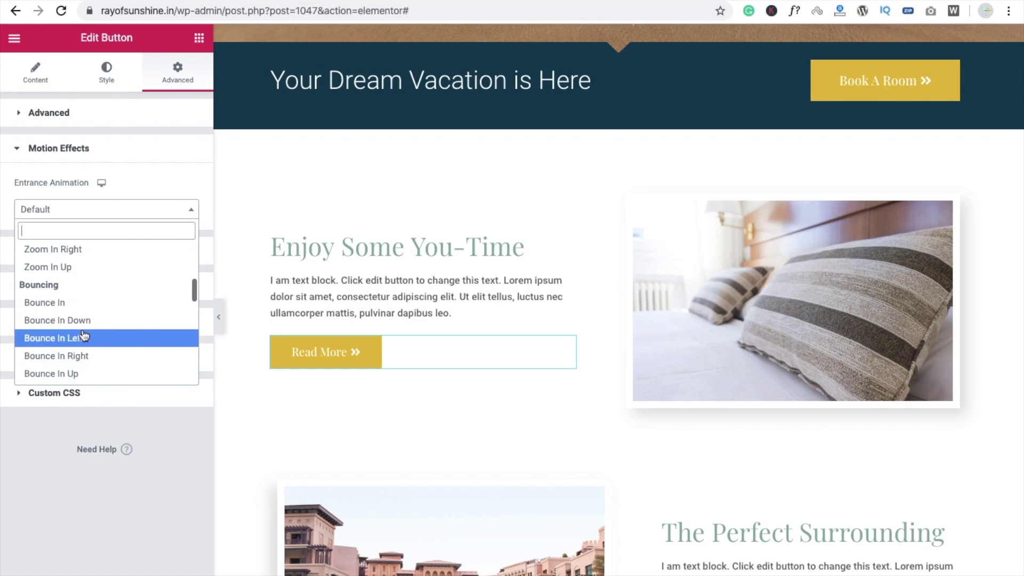
{"action": "scroll", "coordinate": [75, 336], "scroll_direction": "down", "scroll_amount": 2}
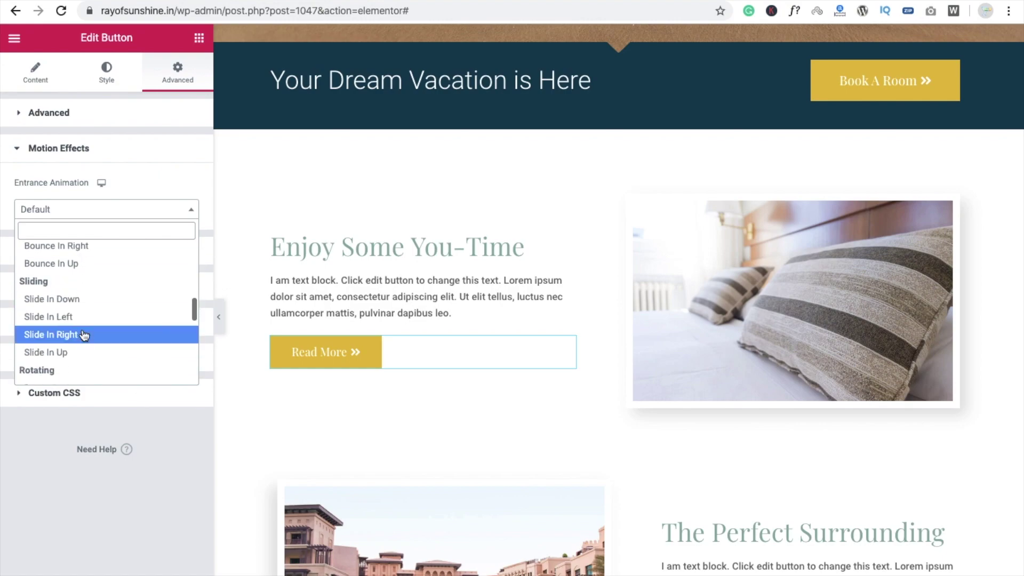
{"action": "left_click", "coordinate": [48, 316]}
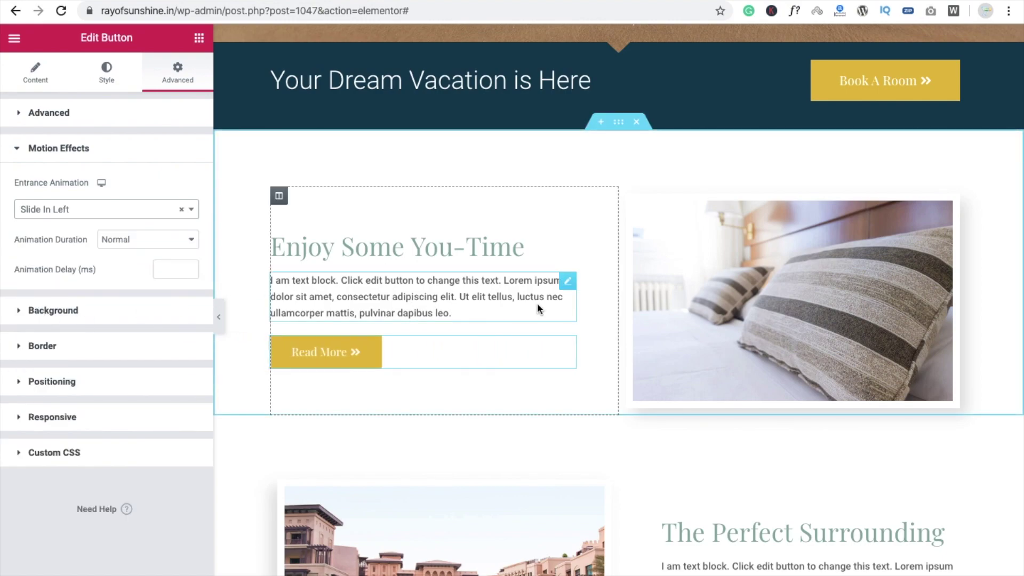
{"action": "scroll", "coordinate": [536, 303], "scroll_direction": "down", "scroll_amount": 5}
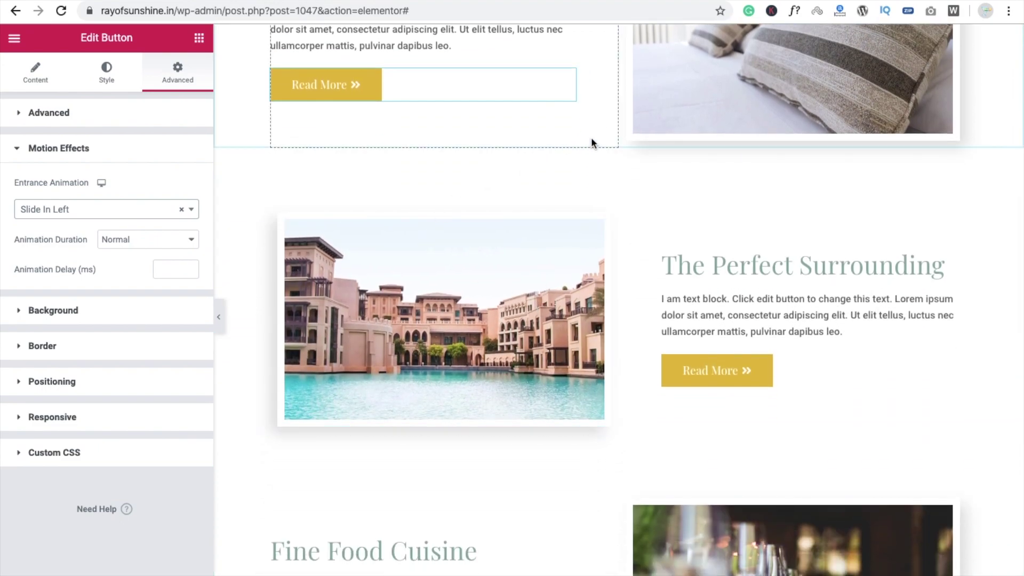
Step: Set The Perfect Surrounding section's entrance animation to Rotate In Up Right
{"action": "left_click", "coordinate": [618, 140]}
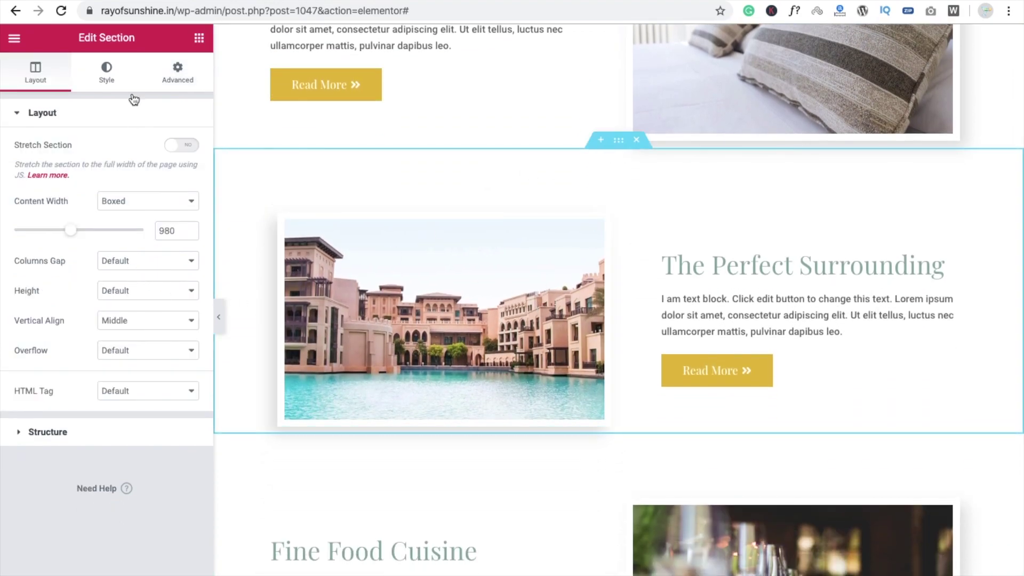
{"action": "left_click", "coordinate": [176, 73]}
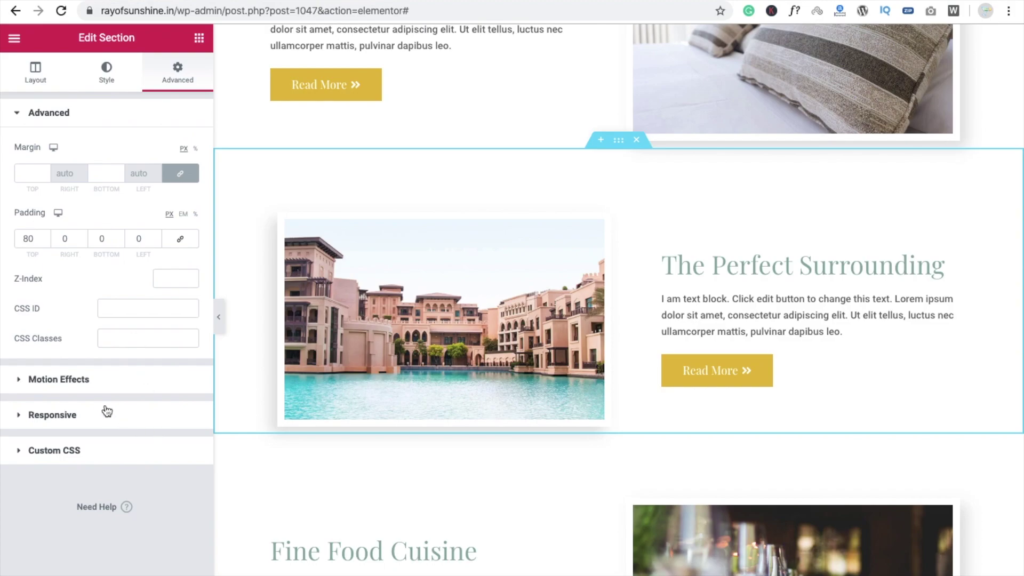
{"action": "left_click", "coordinate": [77, 386]}
{"action": "left_click", "coordinate": [127, 214]}
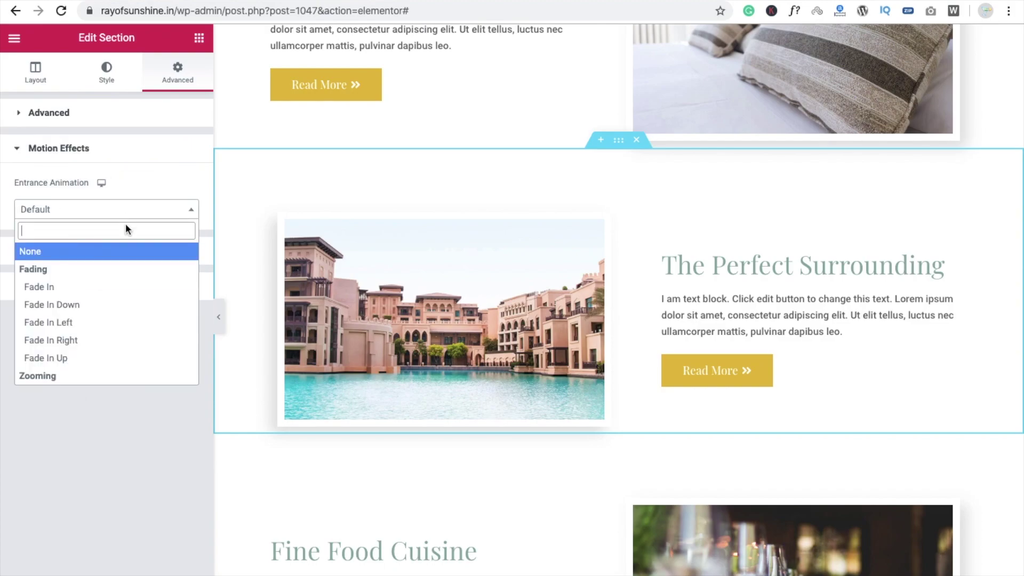
{"action": "scroll", "coordinate": [119, 315], "scroll_direction": "down", "scroll_amount": 5}
{"action": "scroll", "coordinate": [119, 316], "scroll_direction": "down", "scroll_amount": 3}
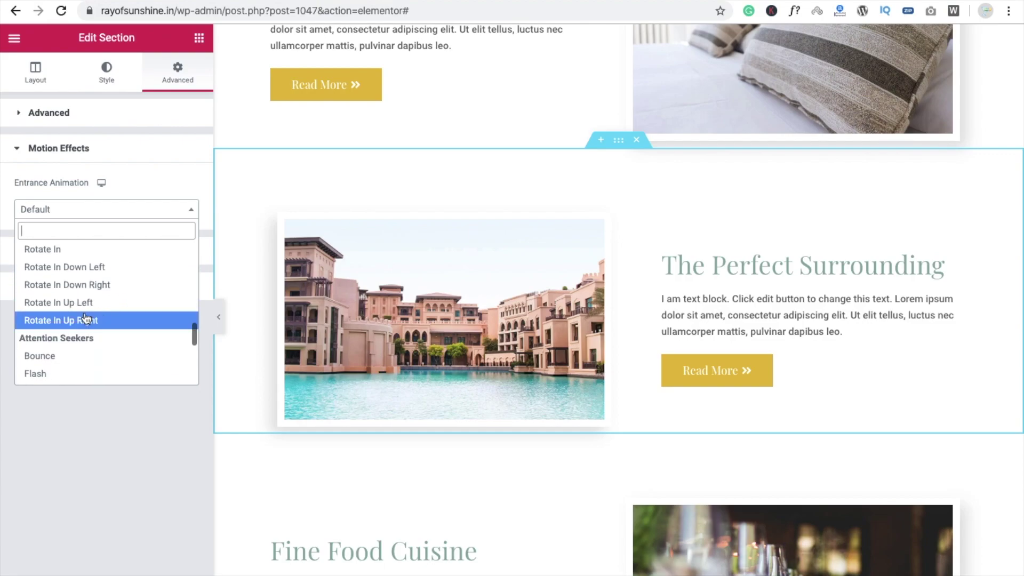
{"action": "left_click", "coordinate": [103, 320]}
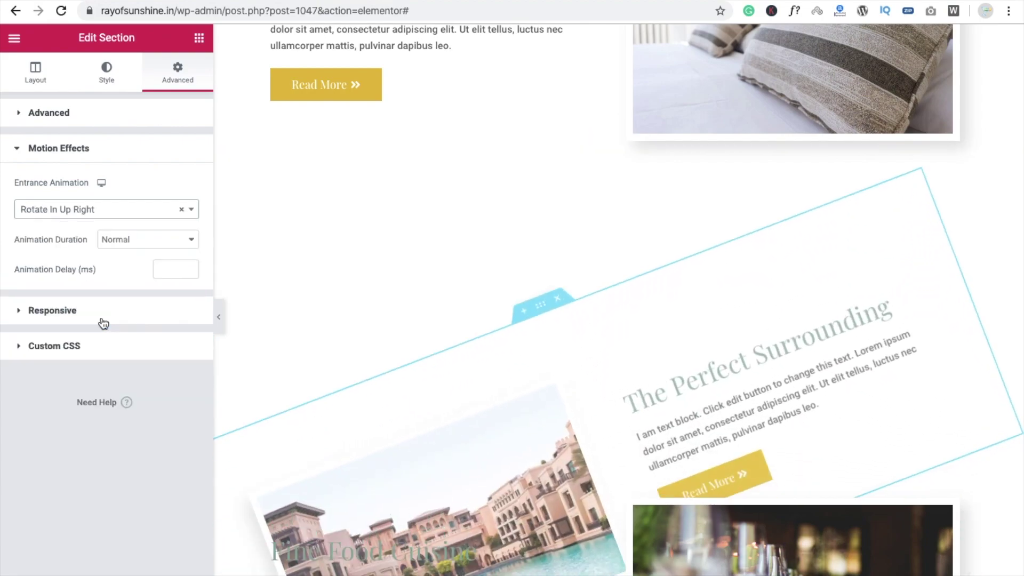
{"action": "scroll", "coordinate": [433, 344], "scroll_direction": "down", "scroll_amount": 4}
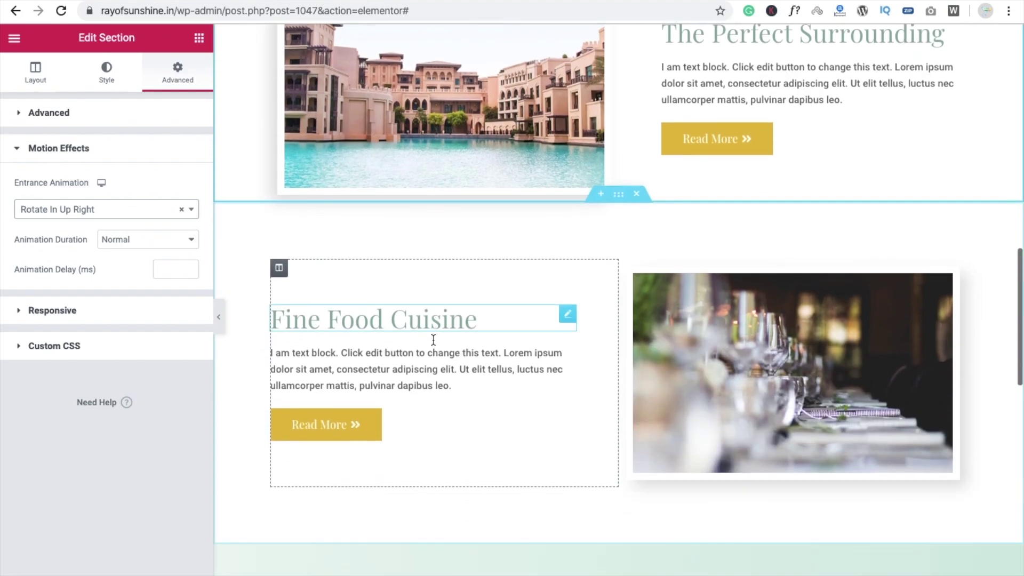
Step: Set the Fine Food Cuisine section's Motion Effects entrance animation to Rotate In Up Left
{"action": "left_click", "coordinate": [618, 188]}
{"action": "left_click", "coordinate": [179, 81]}
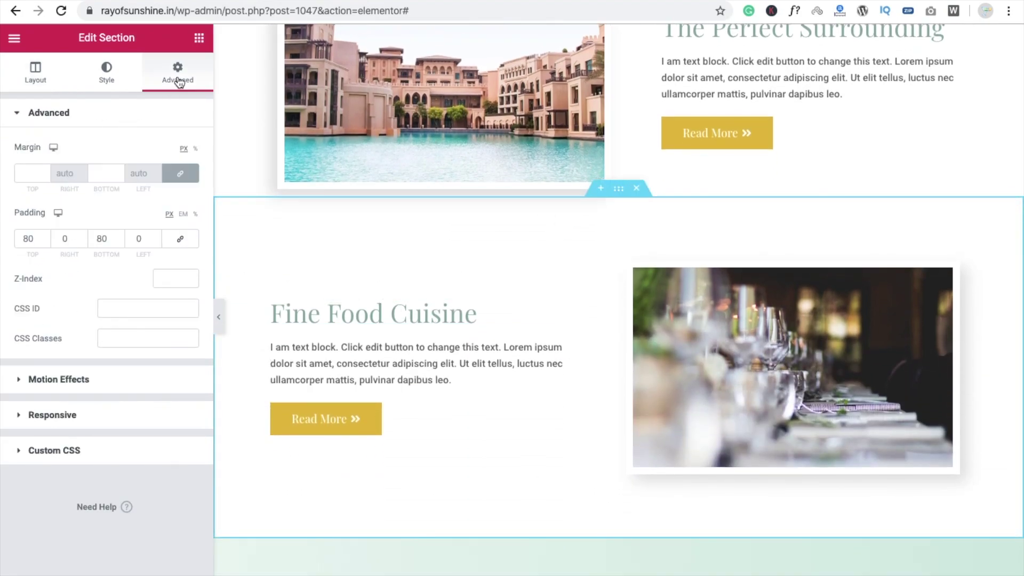
{"action": "left_click", "coordinate": [134, 376]}
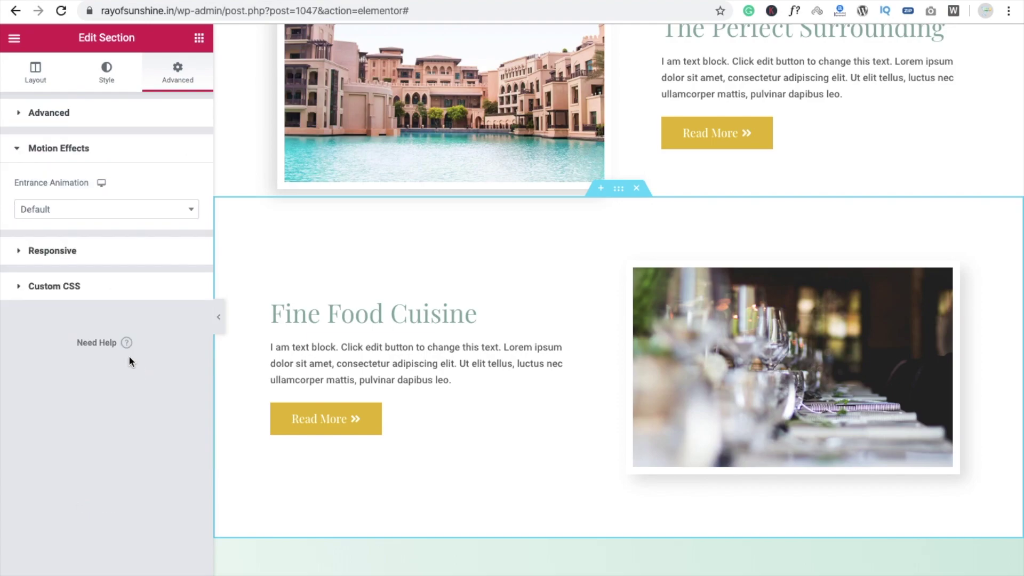
{"action": "left_click", "coordinate": [96, 209]}
{"action": "scroll", "coordinate": [103, 290], "scroll_direction": "down", "scroll_amount": 6}
{"action": "scroll", "coordinate": [104, 290], "scroll_direction": "down", "scroll_amount": 5}
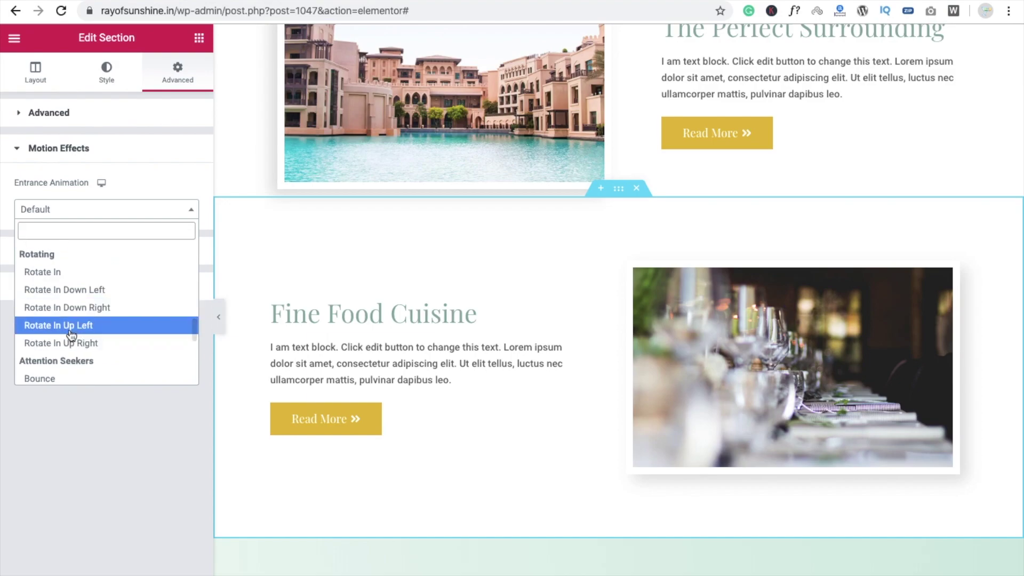
{"action": "left_click", "coordinate": [71, 334]}
{"action": "scroll", "coordinate": [421, 312], "scroll_direction": "down", "scroll_amount": 3}
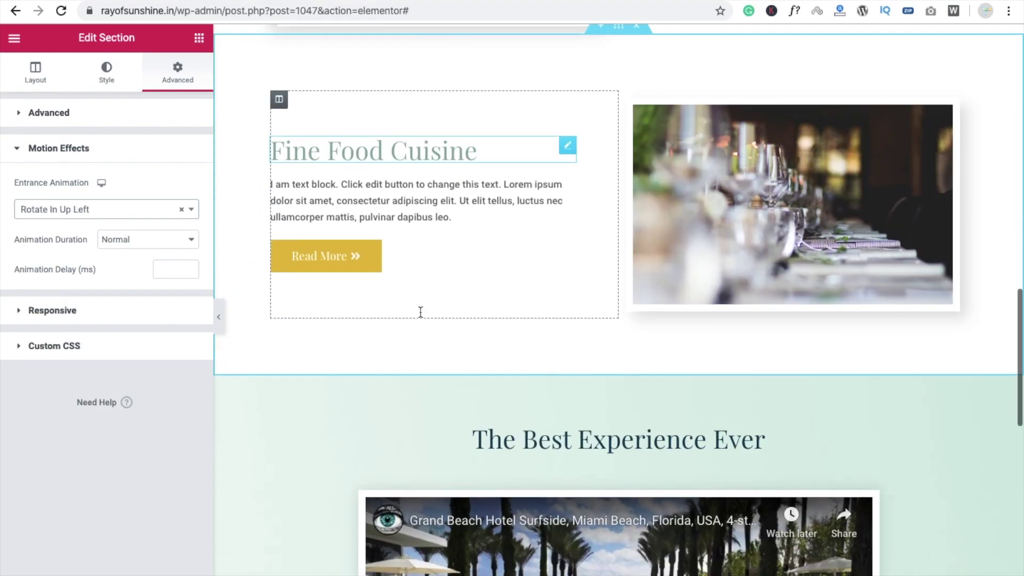
{"action": "scroll", "coordinate": [420, 312], "scroll_direction": "down", "scroll_amount": 2}
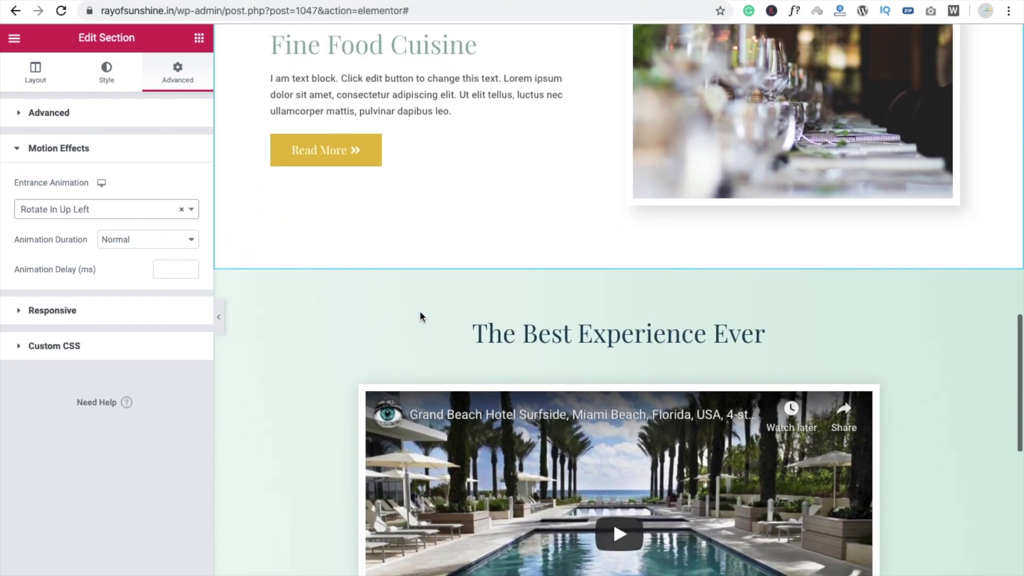
Step: Give The Best Experience Ever section a Light Speed In entrance animation, replacing a trial Roll In
{"action": "left_click", "coordinate": [618, 262]}
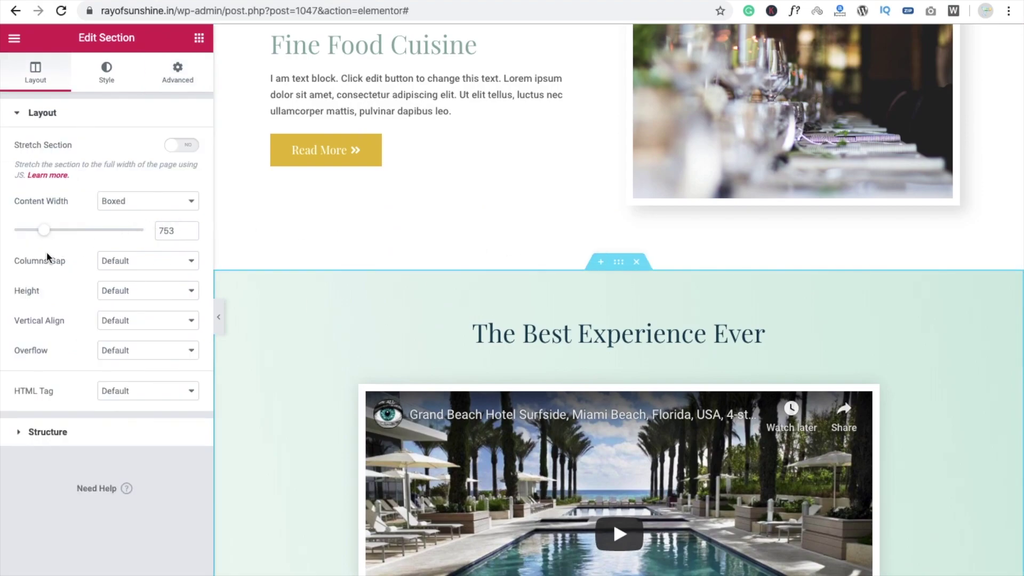
{"action": "left_click", "coordinate": [175, 86]}
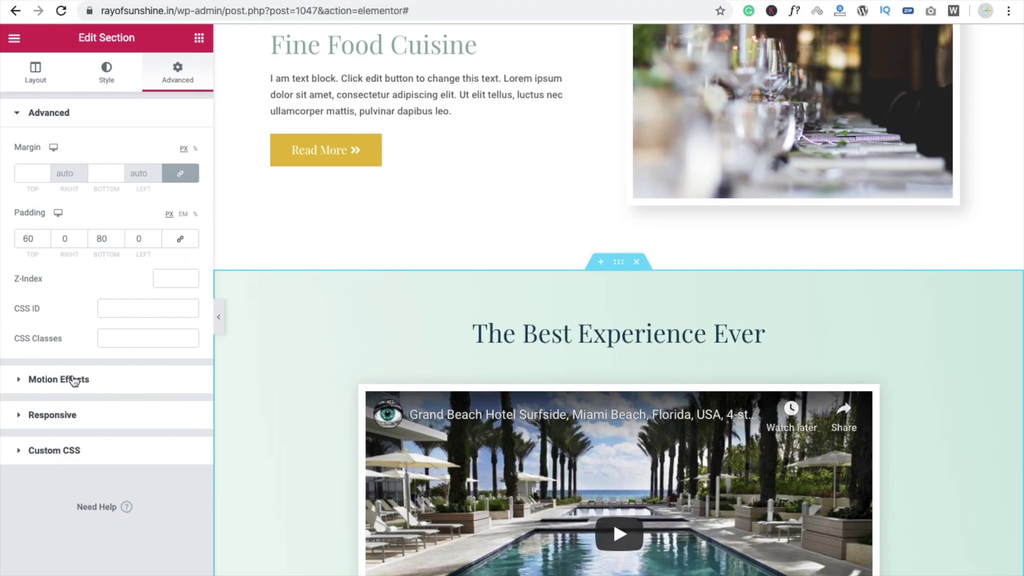
{"action": "left_click", "coordinate": [78, 380]}
{"action": "left_click", "coordinate": [88, 216]}
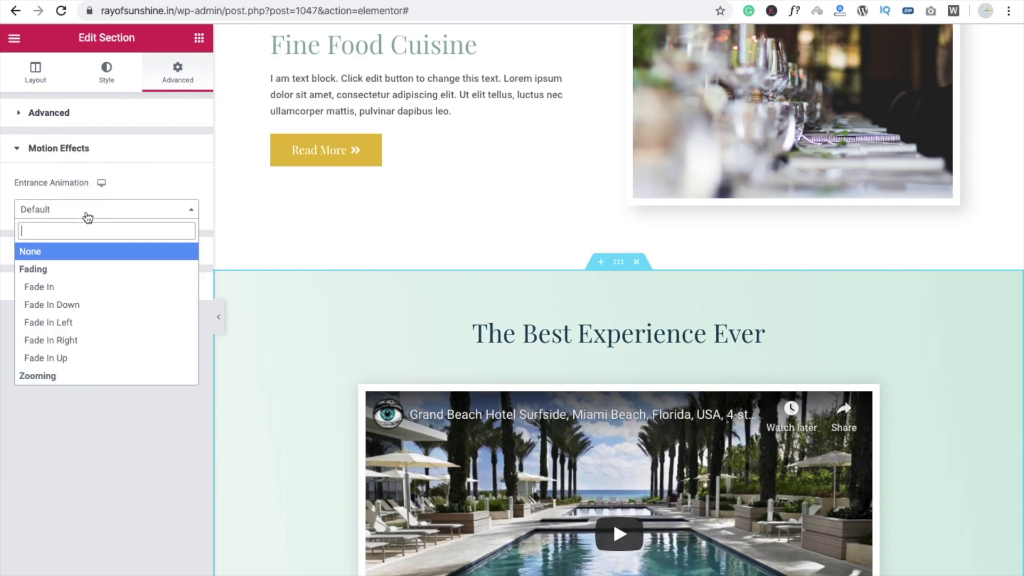
{"action": "scroll", "coordinate": [126, 293], "scroll_direction": "down", "scroll_amount": 15}
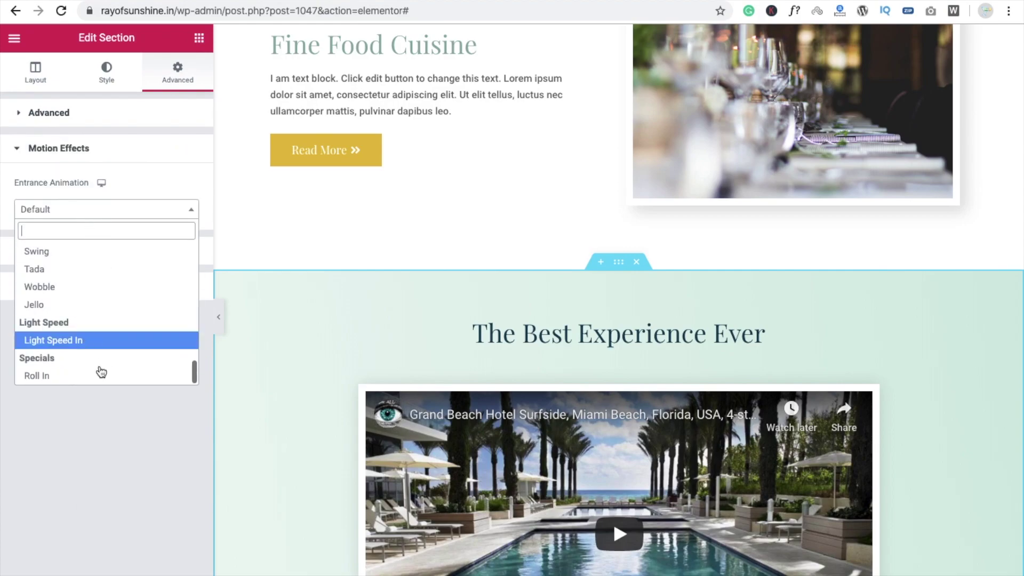
{"action": "left_click", "coordinate": [73, 380]}
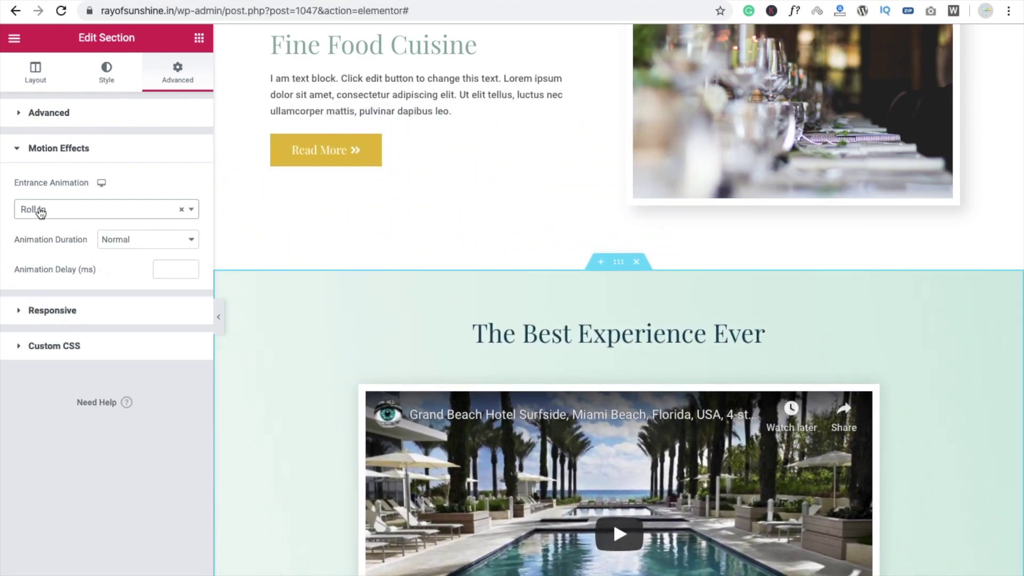
{"action": "left_click", "coordinate": [40, 212]}
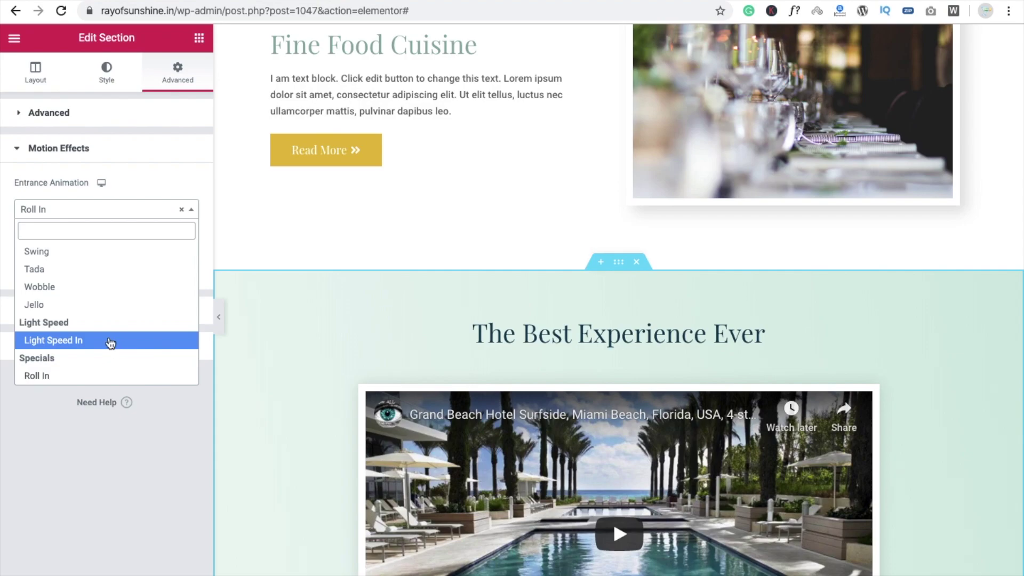
{"action": "left_click", "coordinate": [110, 343]}
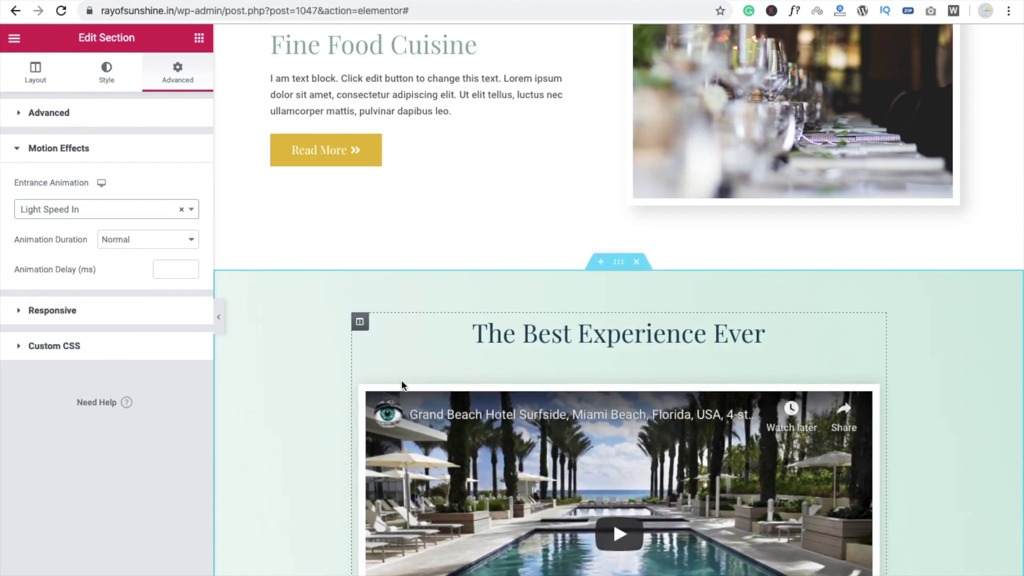
{"action": "scroll", "coordinate": [401, 379], "scroll_direction": "down", "scroll_amount": 10}
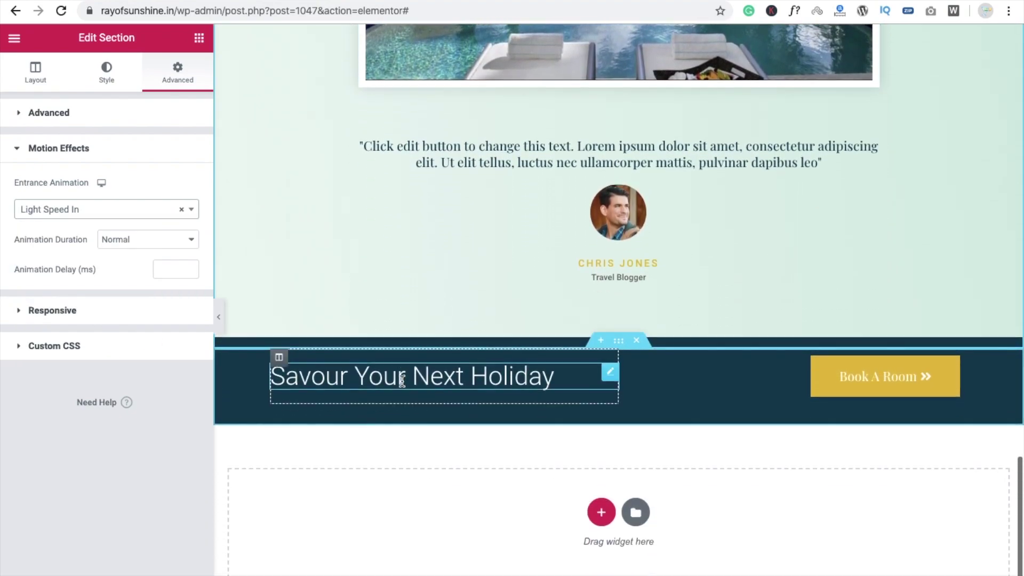
Step: Set the Savour Your Next Holiday section's entrance animation to Flash as a first try
{"action": "scroll", "coordinate": [229, 363], "scroll_direction": "down", "scroll_amount": 1}
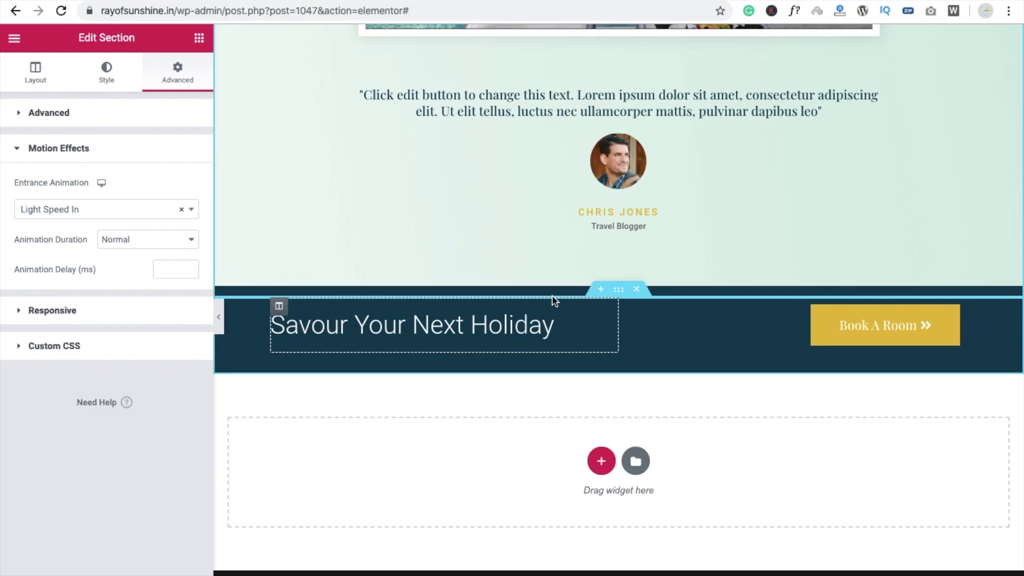
{"action": "left_click", "coordinate": [620, 290]}
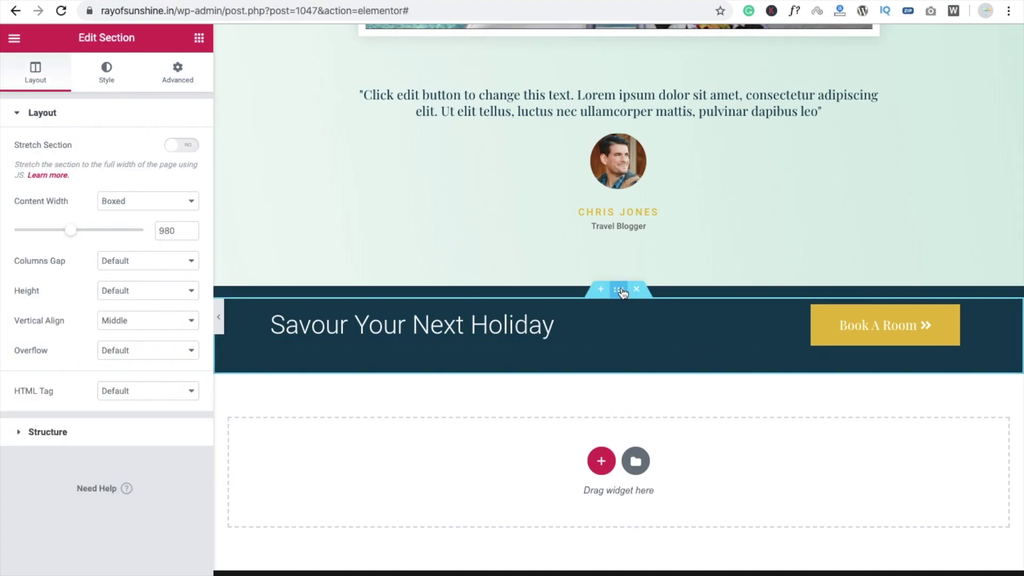
{"action": "left_click", "coordinate": [184, 67]}
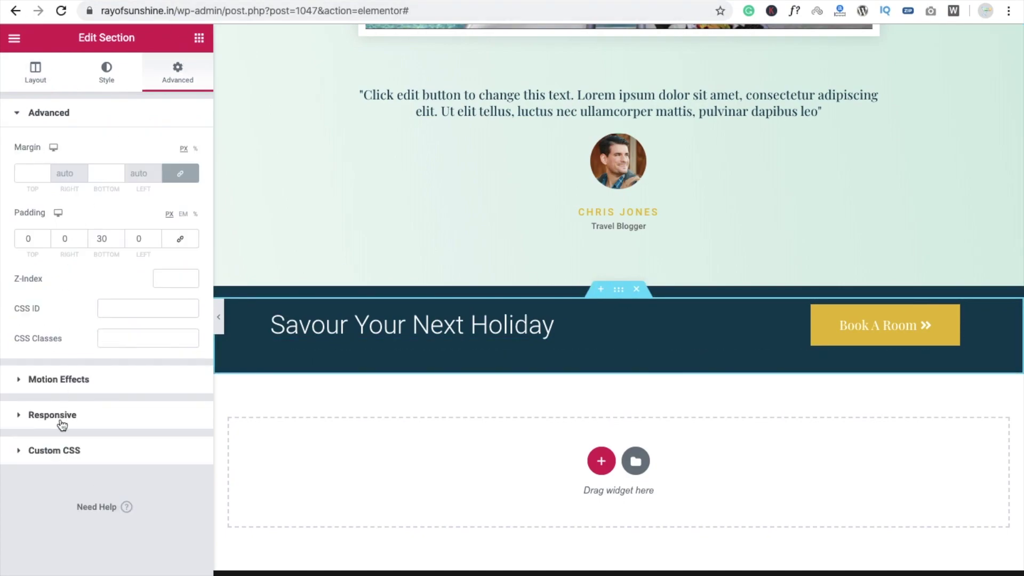
{"action": "left_click", "coordinate": [47, 379]}
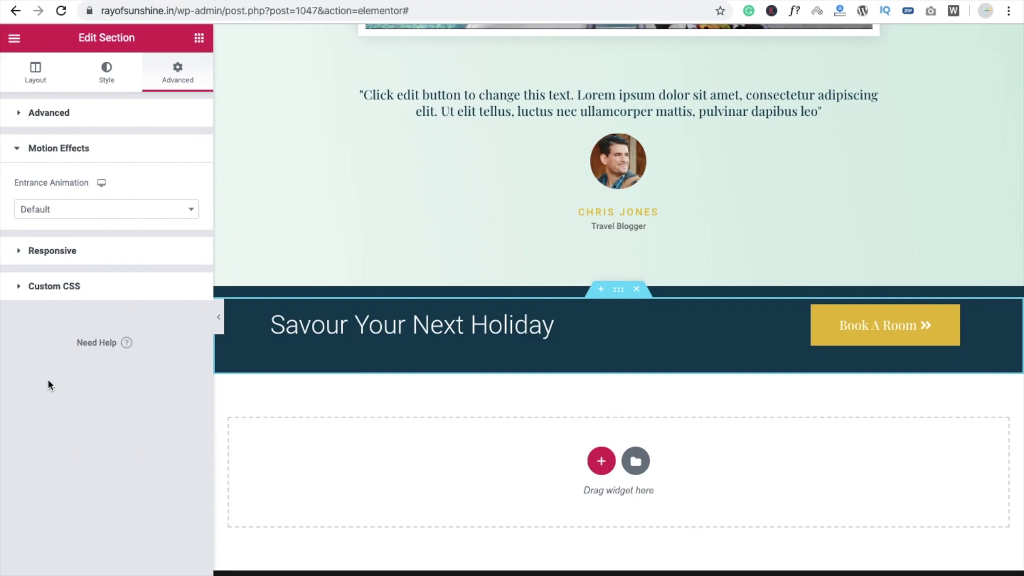
{"action": "left_click", "coordinate": [83, 211]}
{"action": "scroll", "coordinate": [119, 335], "scroll_direction": "down", "scroll_amount": 6}
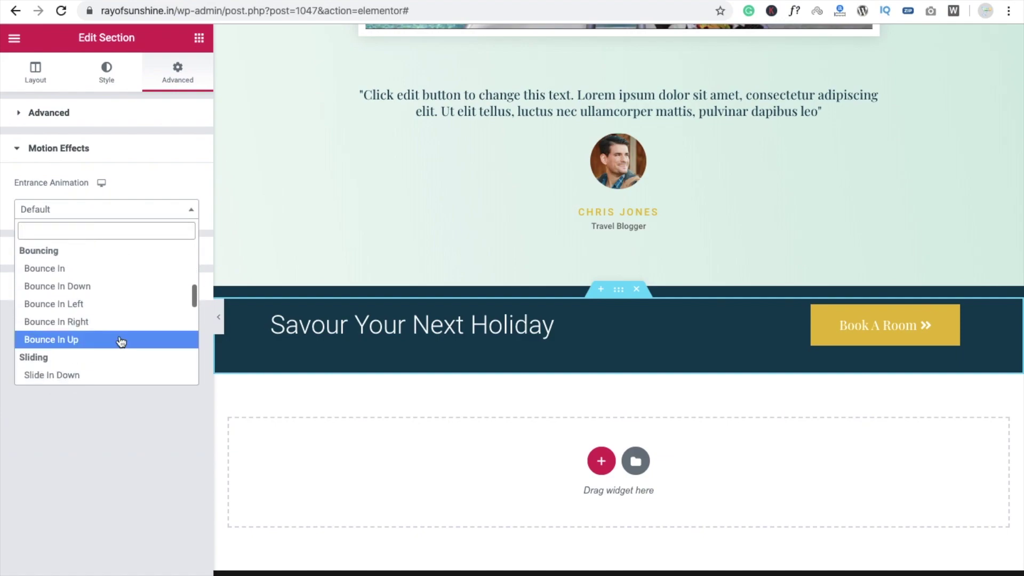
{"action": "scroll", "coordinate": [122, 342], "scroll_direction": "down", "scroll_amount": 5}
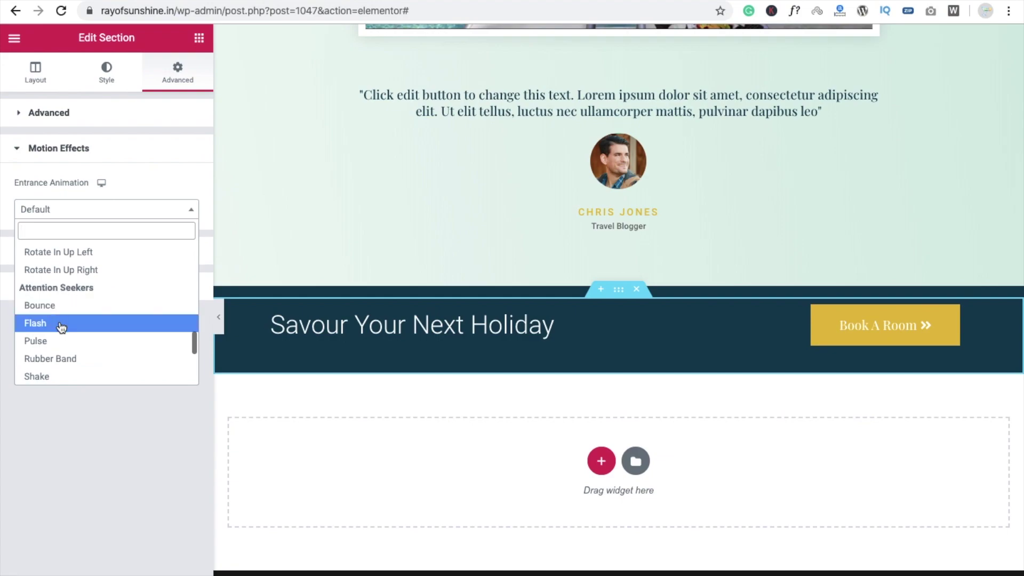
{"action": "left_click", "coordinate": [46, 323]}
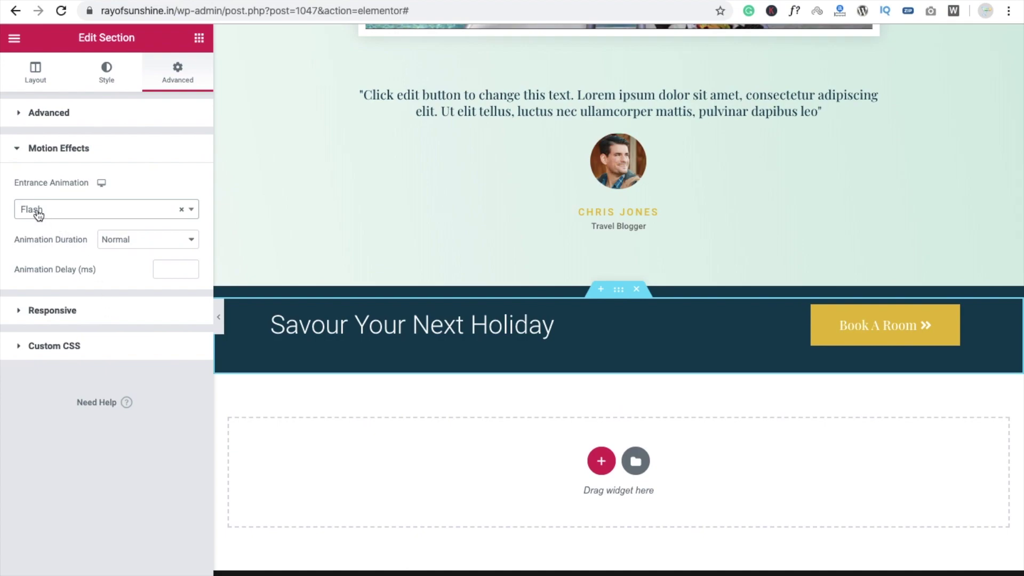
Step: Change the banner section's entrance animation from Flash to Swing
{"action": "left_click", "coordinate": [38, 214]}
{"action": "scroll", "coordinate": [96, 338], "scroll_direction": "down", "scroll_amount": 3}
{"action": "scroll", "coordinate": [88, 339], "scroll_direction": "up", "scroll_amount": 2}
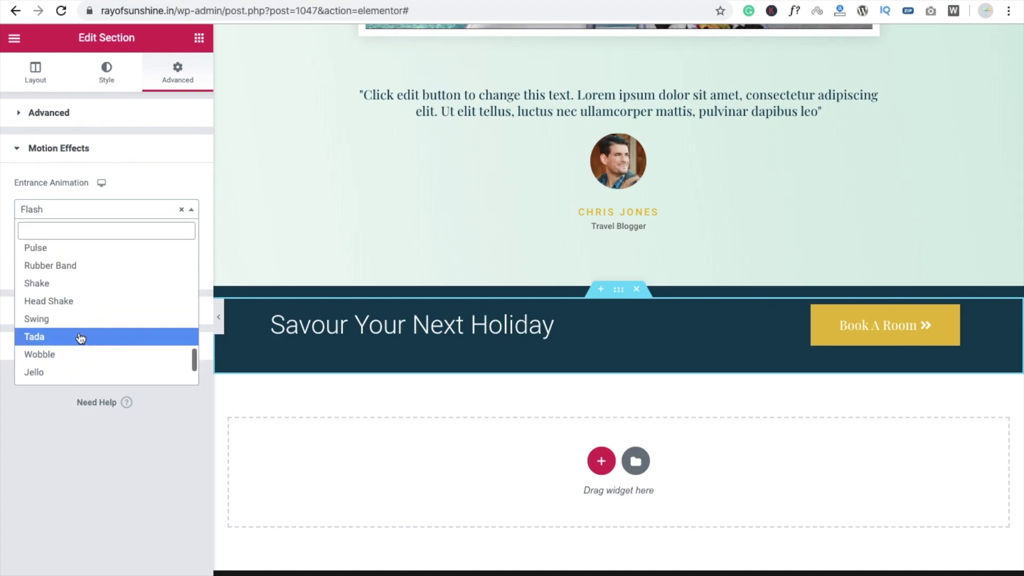
{"action": "left_click", "coordinate": [55, 322]}
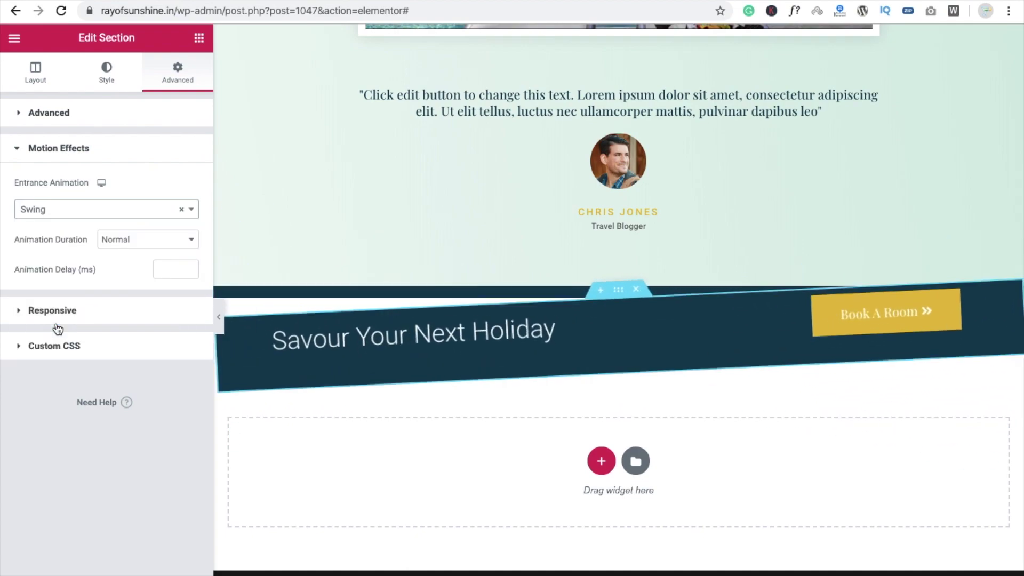
{"action": "scroll", "coordinate": [403, 385], "scroll_direction": "up", "scroll_amount": 20}
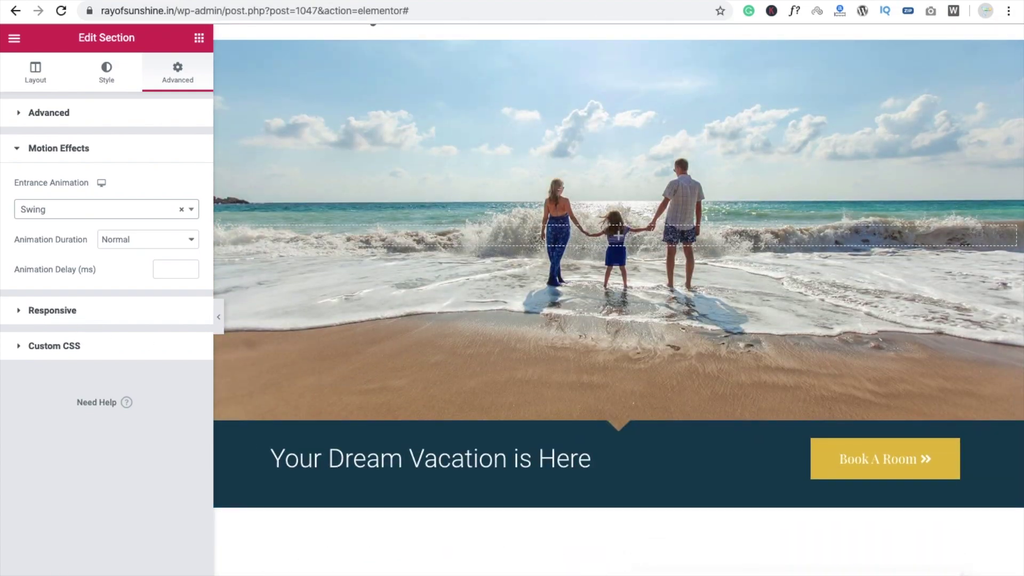
Step: Load the live rayofsunshine.in home page in a new browser tab using the copied site address
{"action": "left_click", "coordinate": [167, 180]}
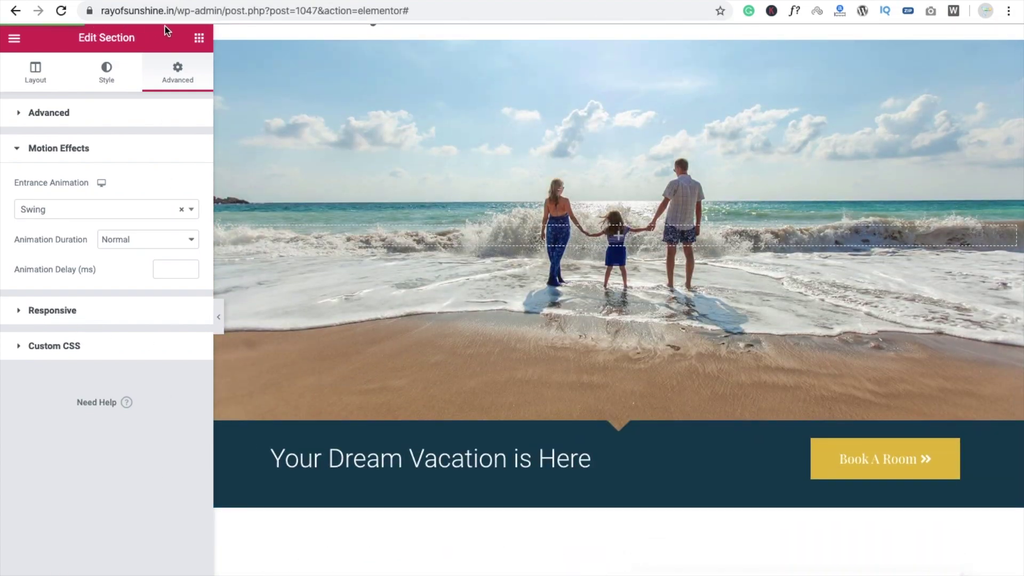
{"action": "left_click_drag", "start_coordinate": [176, 10], "coordinate": [3, 51]}
{"action": "key", "text": "ctrl+c"}
{"action": "key", "text": "ctrl+t"}
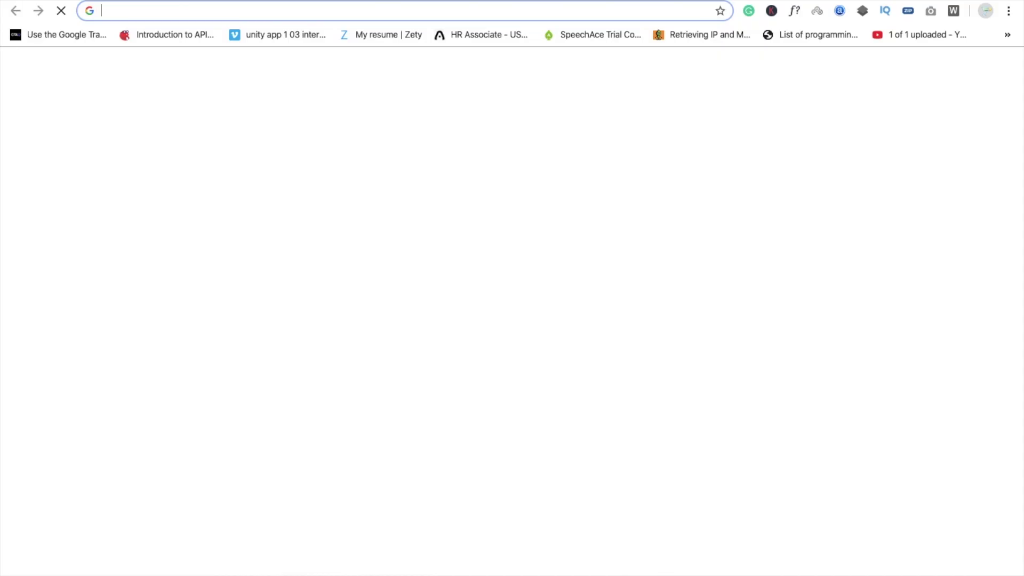
{"action": "key", "text": "ctrl+v"}
{"action": "key", "text": "Return"}
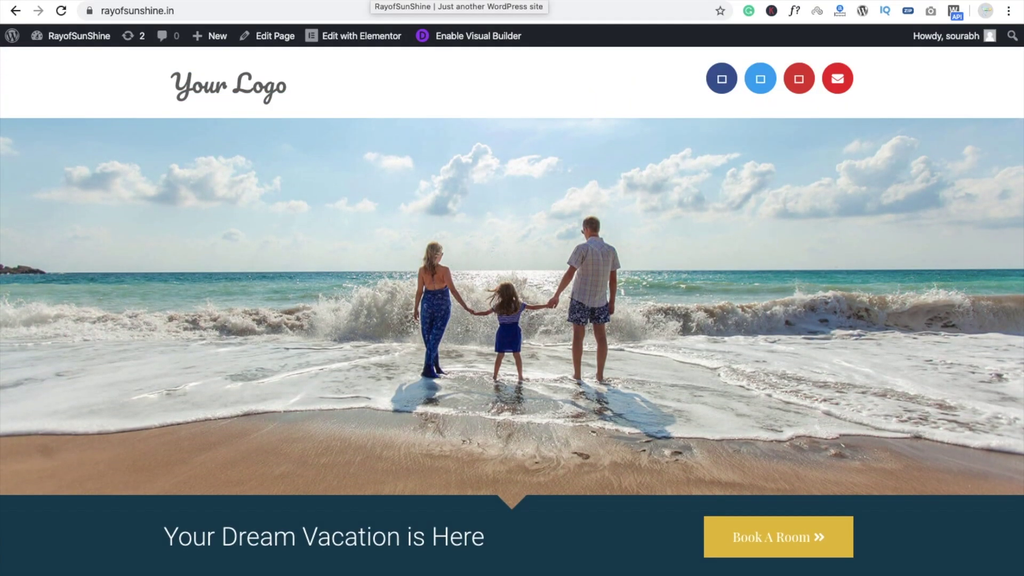
Step: Scroll down and back up the live page to watch the sections' entrance animations
{"action": "scroll", "coordinate": [546, 395], "scroll_direction": "down", "scroll_amount": 6}
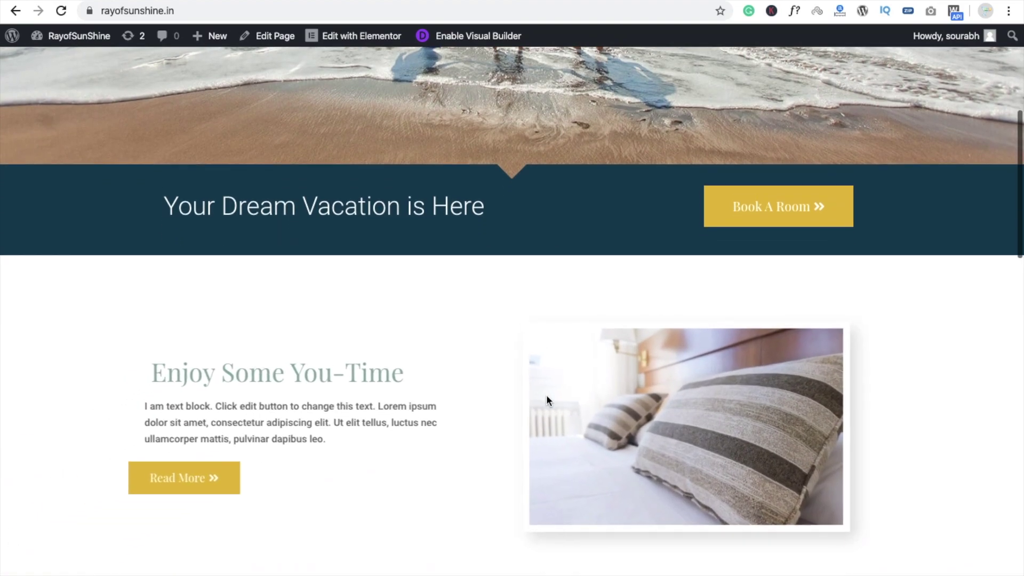
{"action": "scroll", "coordinate": [546, 399], "scroll_direction": "down", "scroll_amount": 7}
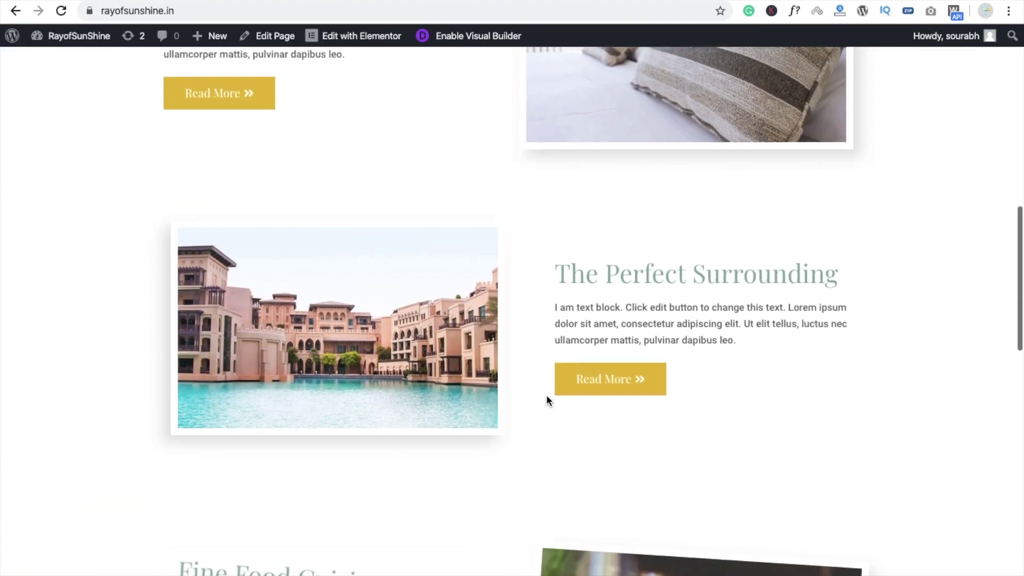
{"action": "scroll", "coordinate": [547, 399], "scroll_direction": "down", "scroll_amount": 10}
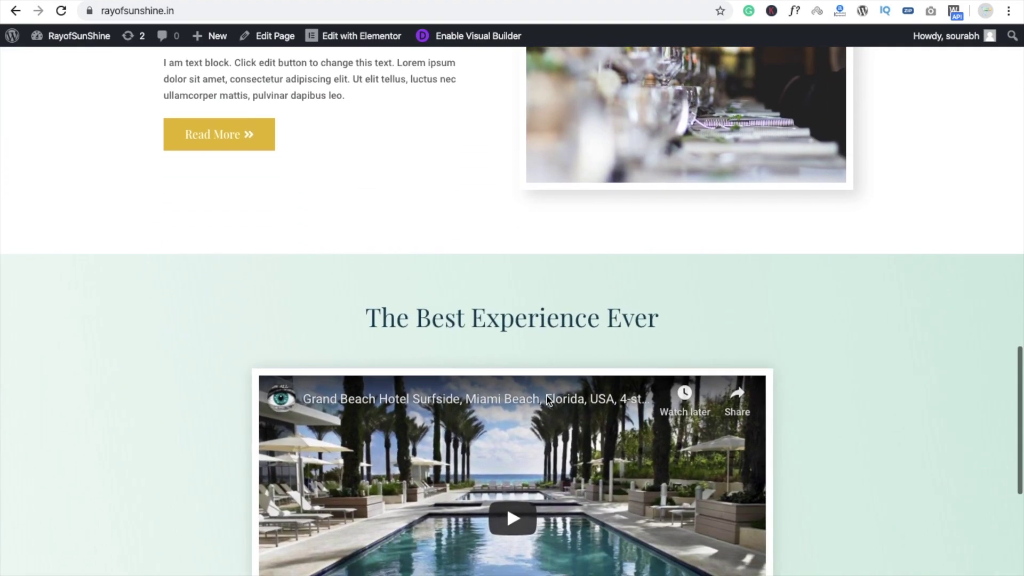
{"action": "scroll", "coordinate": [546, 401], "scroll_direction": "down", "scroll_amount": 8}
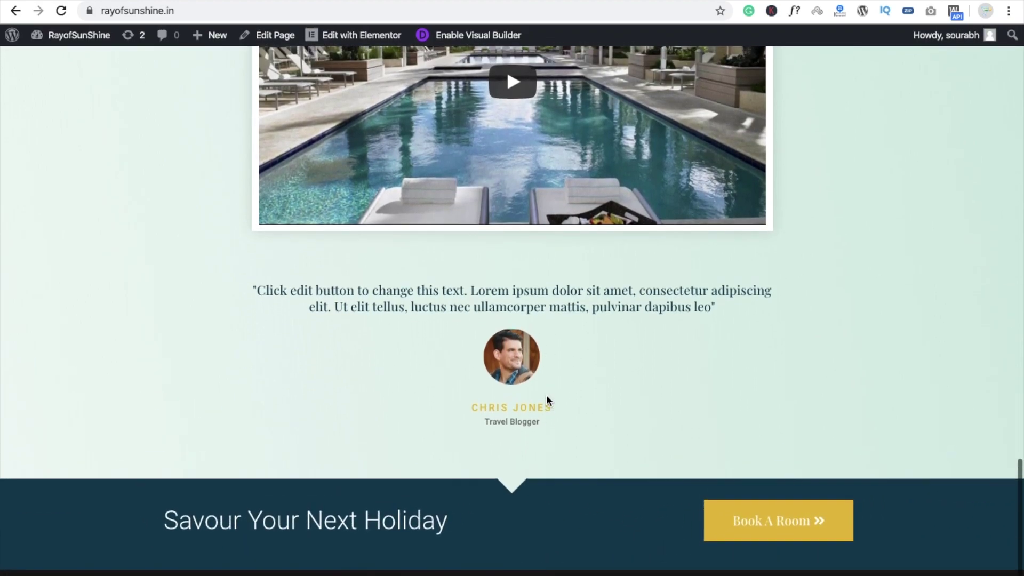
{"action": "scroll", "coordinate": [546, 400], "scroll_direction": "up", "scroll_amount": 8}
{"action": "scroll", "coordinate": [546, 400], "scroll_direction": "up", "scroll_amount": 9}
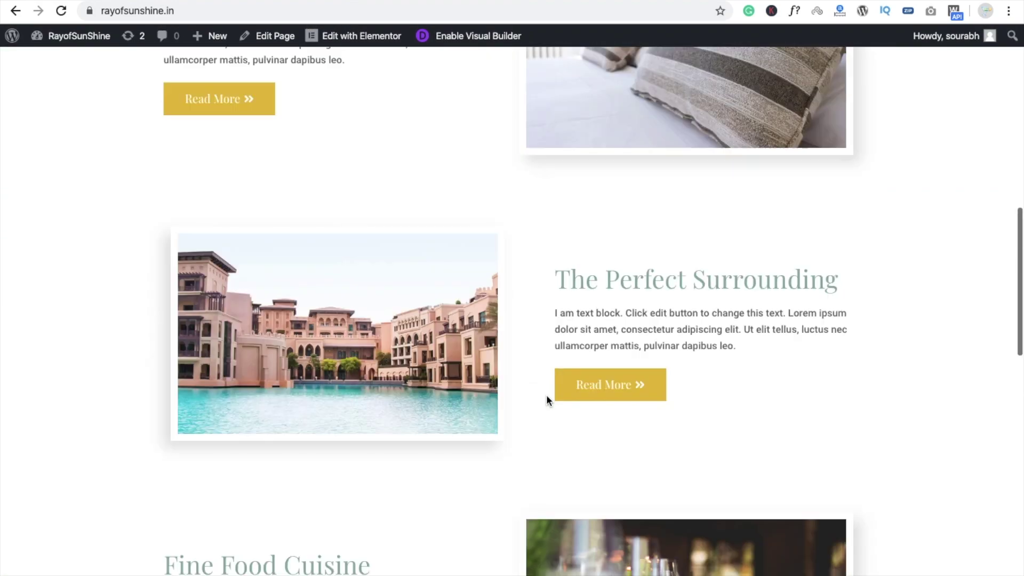
{"action": "scroll", "coordinate": [547, 396], "scroll_direction": "up", "scroll_amount": 15}
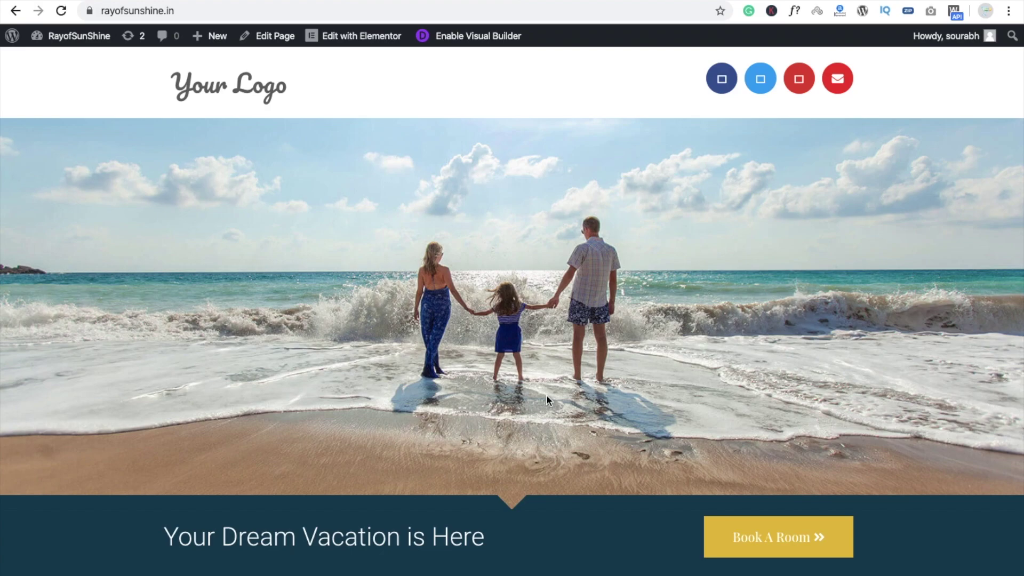